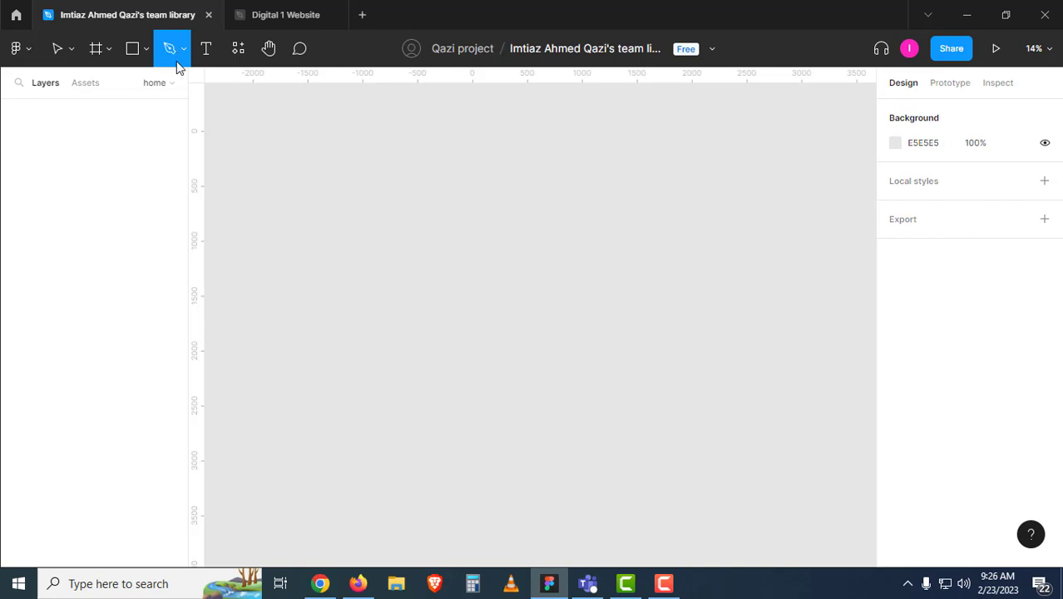
- Copy the digital-1-website-wider-02 frame from the Digital 1 Website file, close that file, and paste the frame onto the team library file's home page
left_click(280, 22)
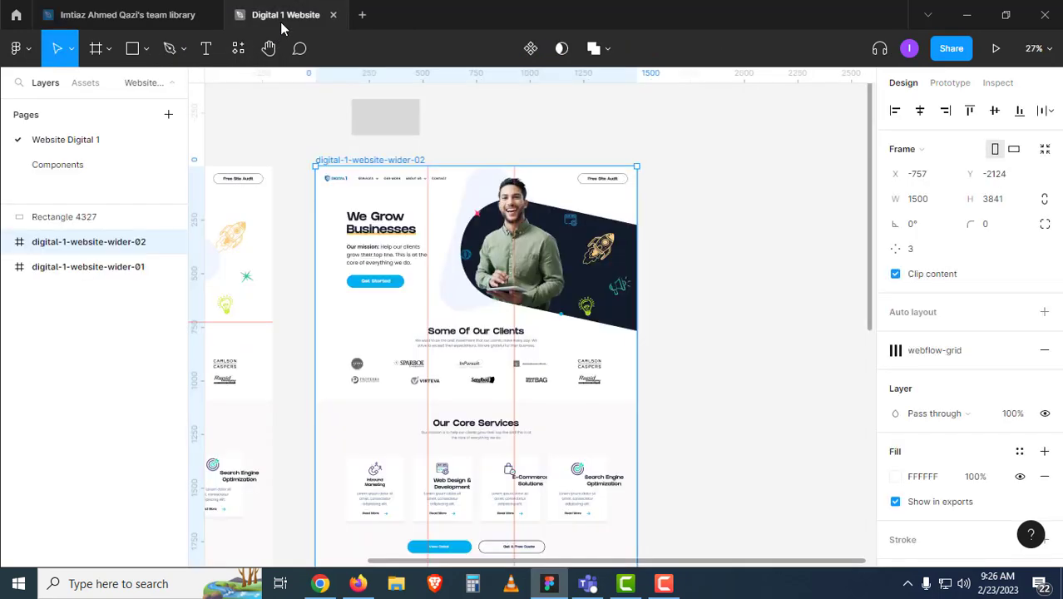
left_click(316, 148)
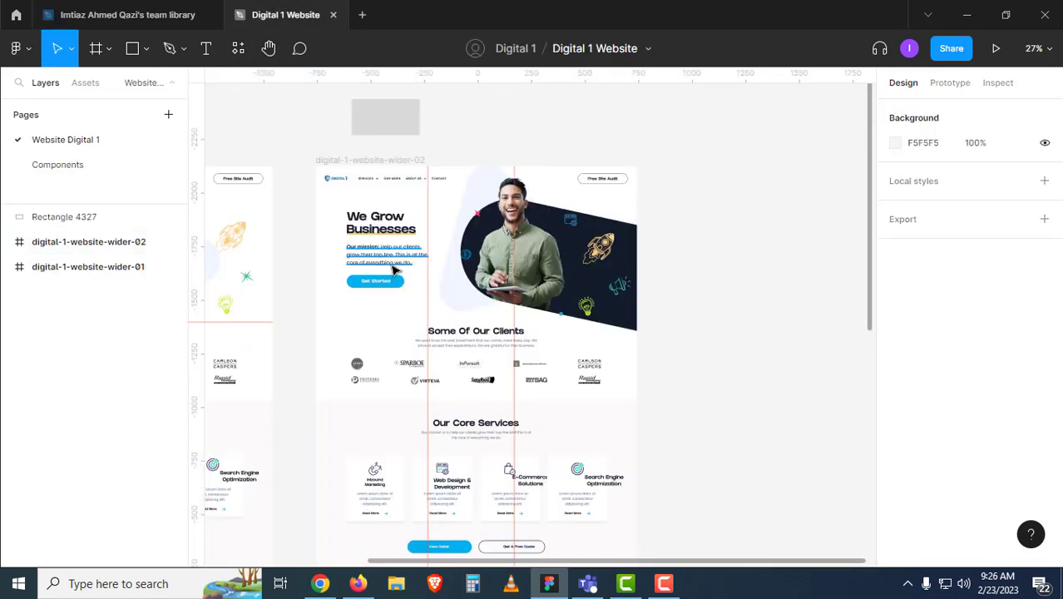
scroll(582, 262, "left", 2)
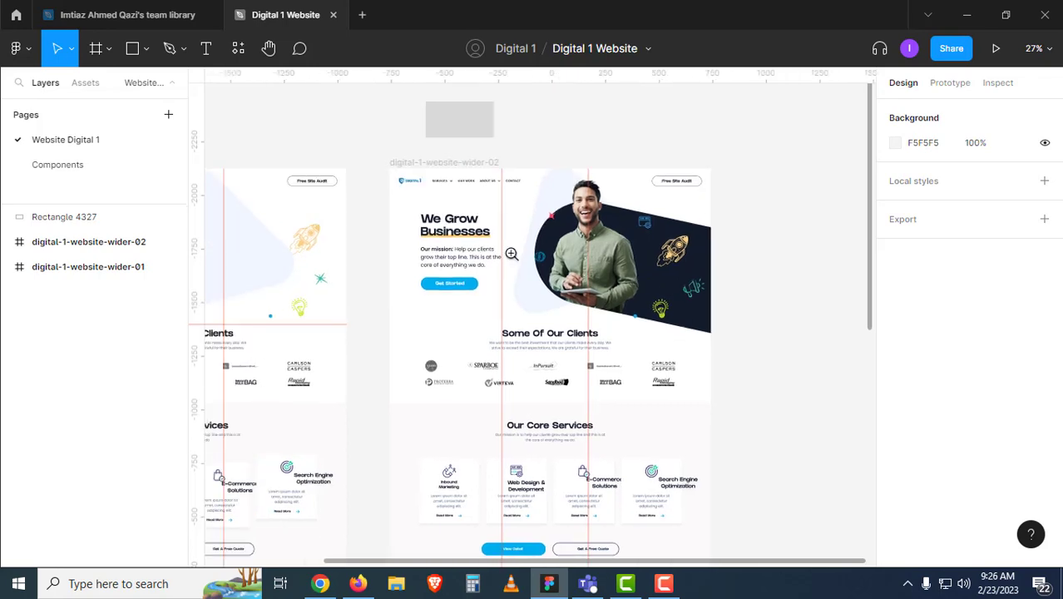
scroll(504, 246, "up", 5)
left_click_drag(501, 239, 479, 311)
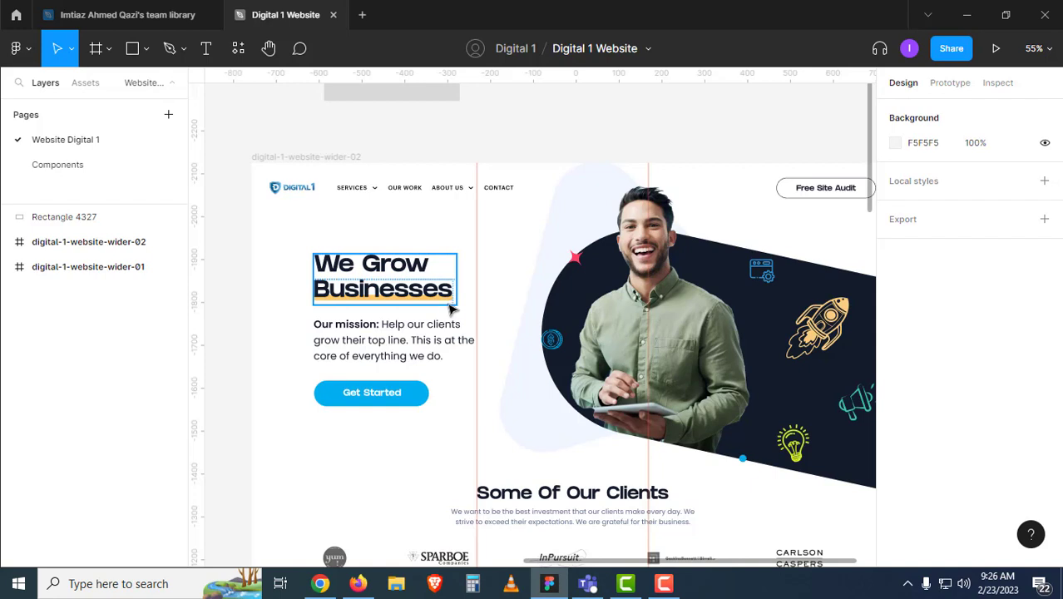
left_click(347, 162)
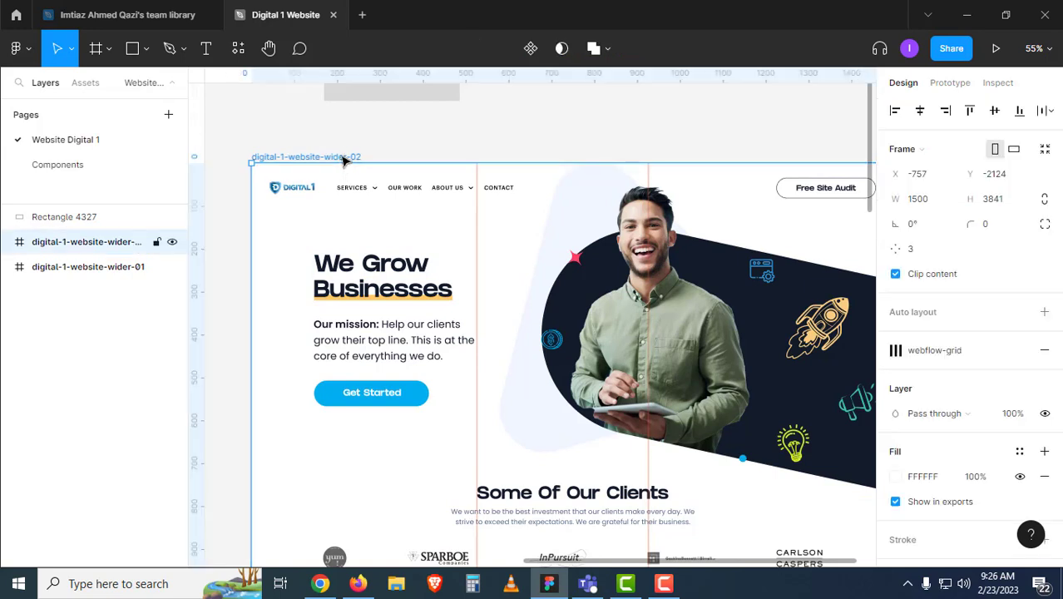
left_click(333, 15)
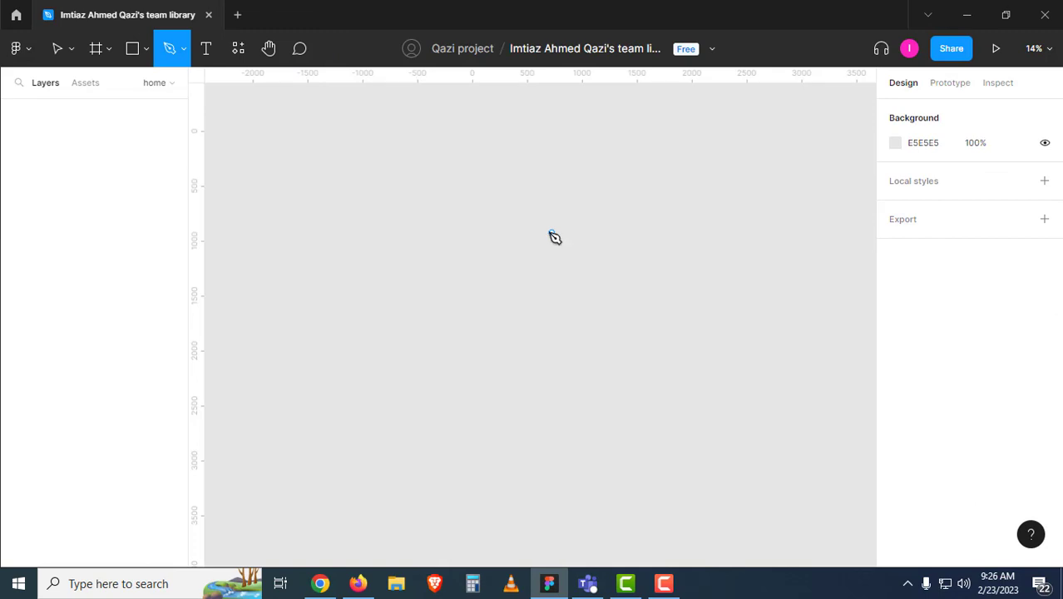
key("ctrl+v")
- Examine the pasted website frame's hero section, heading and navigation links up close
key("z")
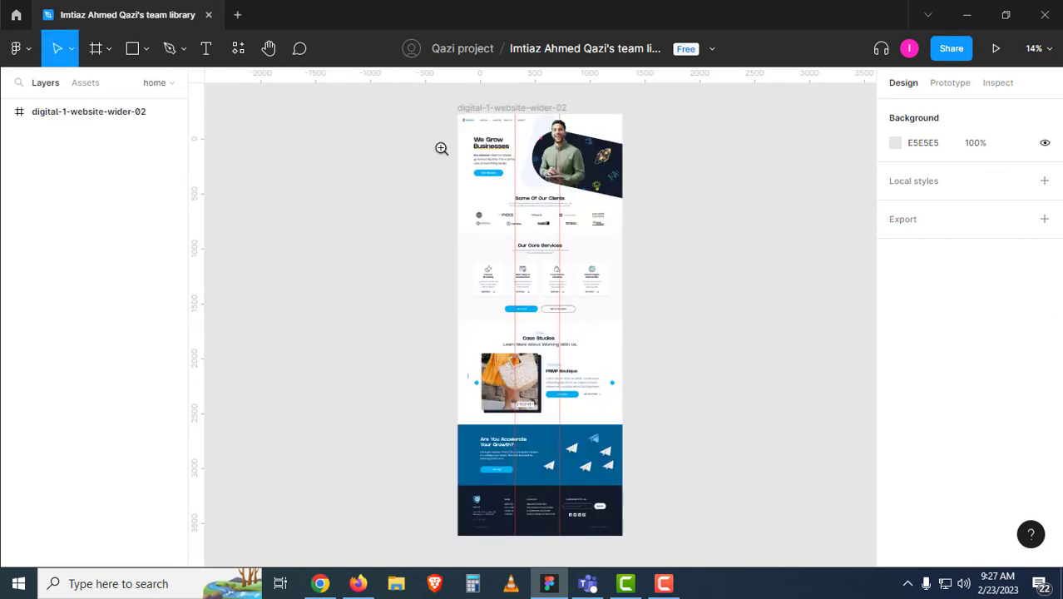
left_click_drag(426, 99, 668, 196)
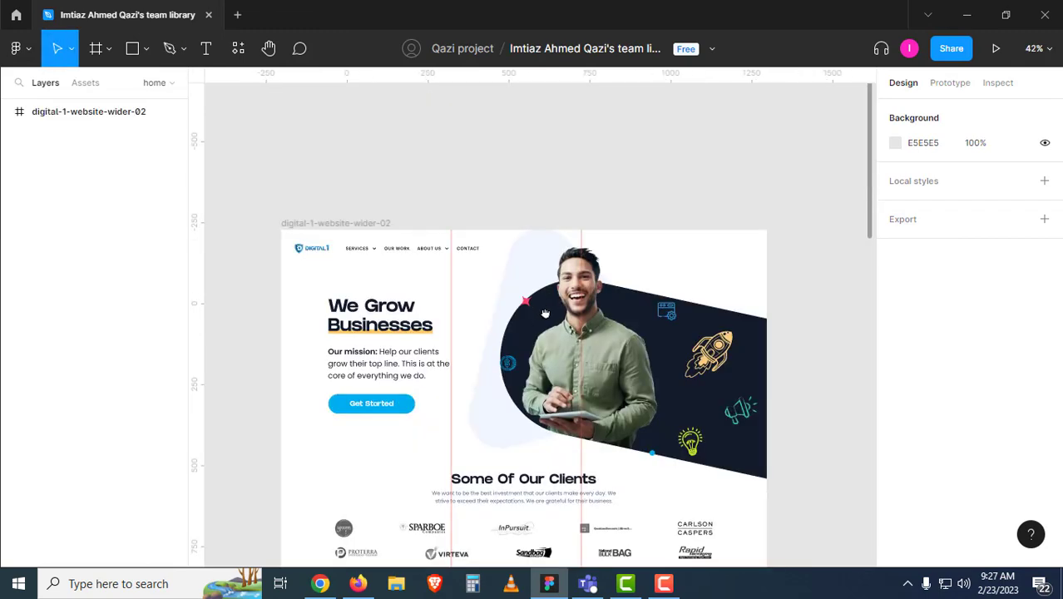
left_click_drag(525, 322, 574, 295)
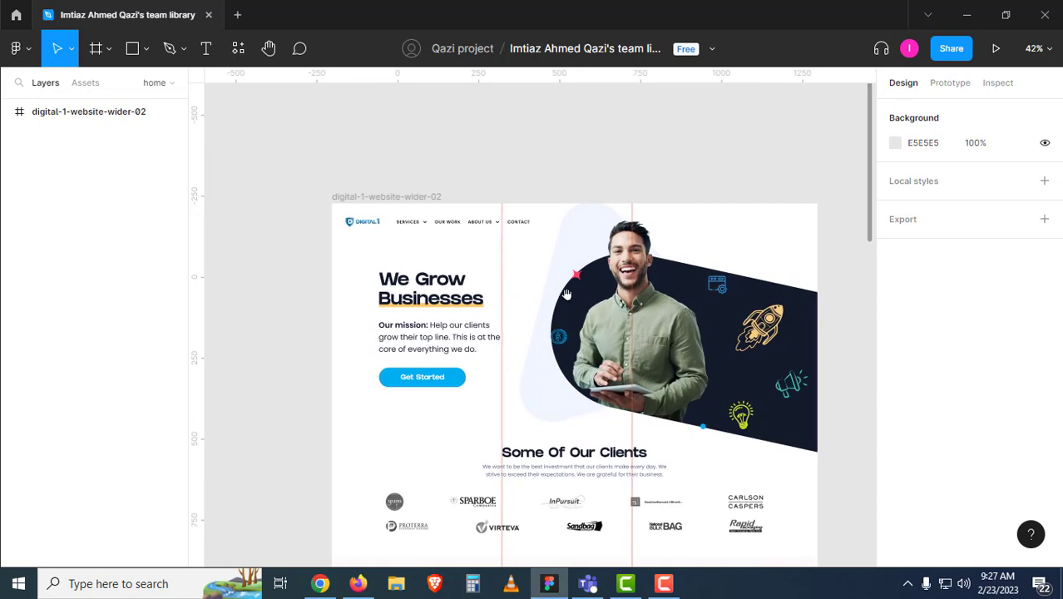
scroll(431, 283, "up", 3)
left_click(418, 263)
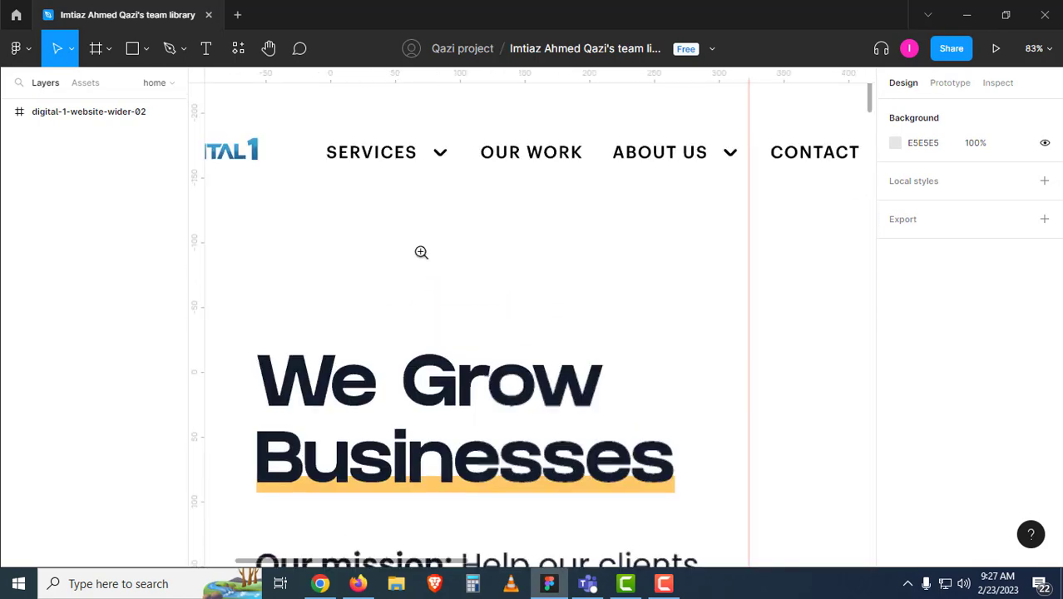
left_click(382, 169)
double_click(382, 169)
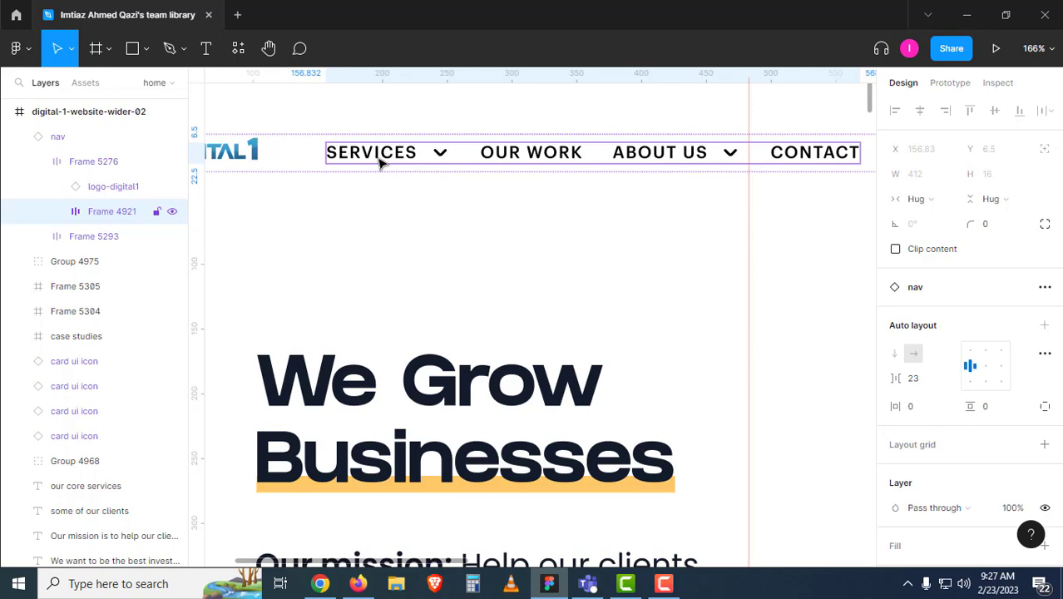
left_click(467, 237)
key("z")
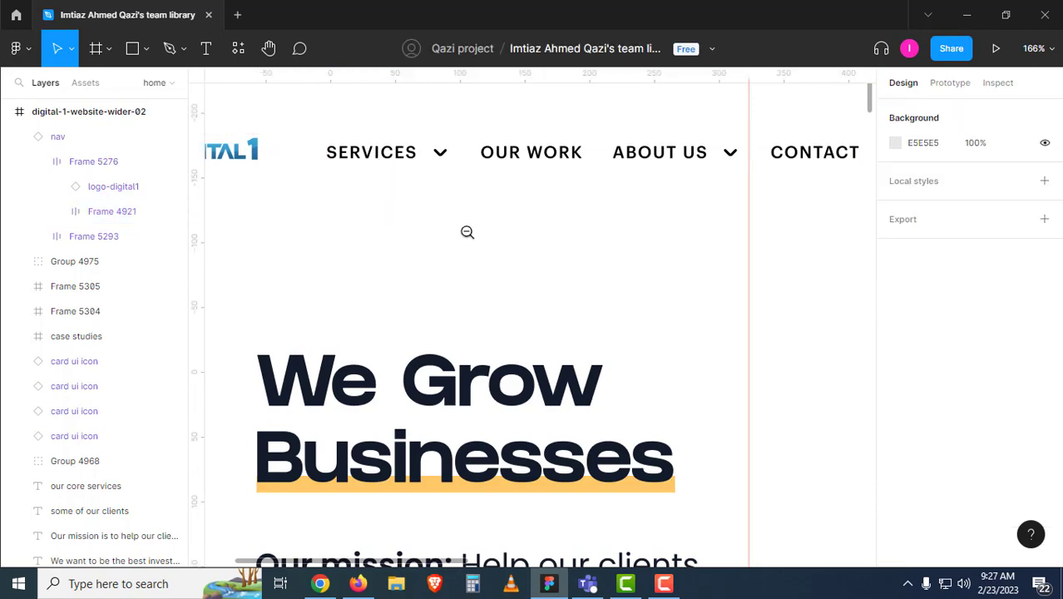
left_click(467, 232, "alt")
left_click(467, 232, "alt")
scroll(557, 300, "right", 4)
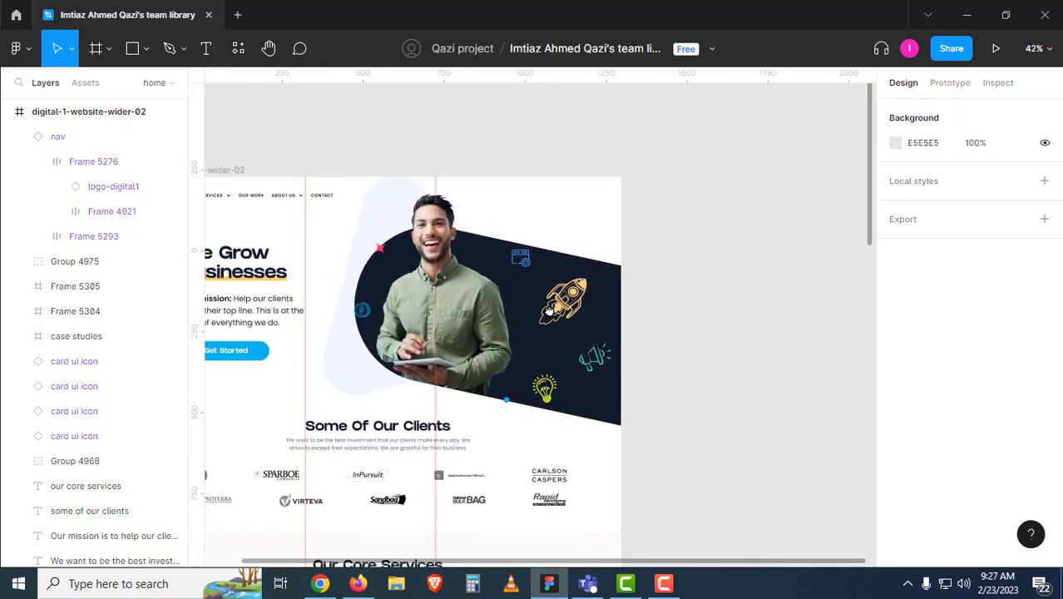
scroll(548, 318, "right", 2)
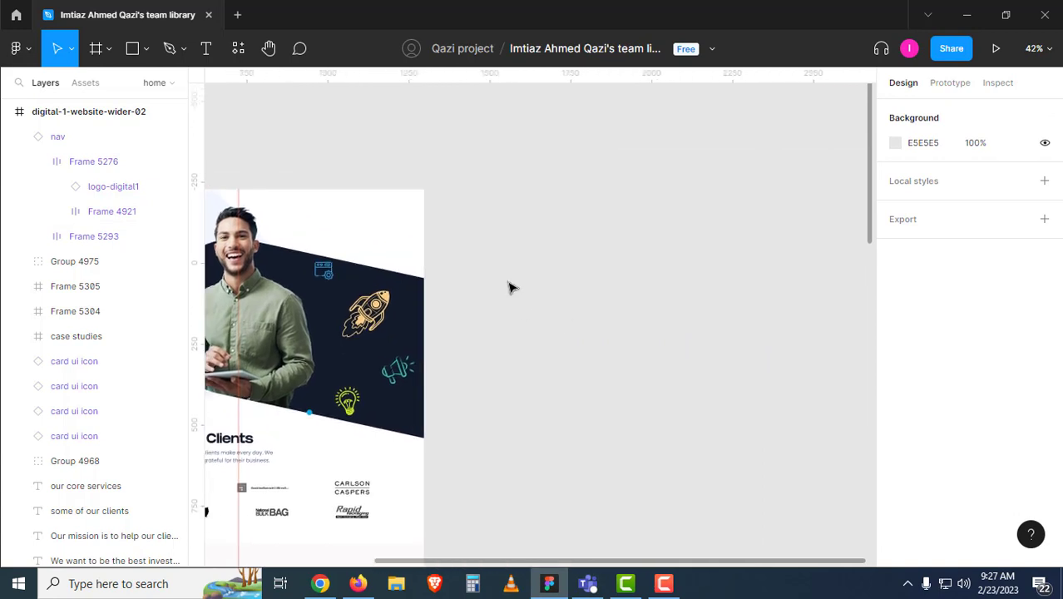
left_click(75, 55)
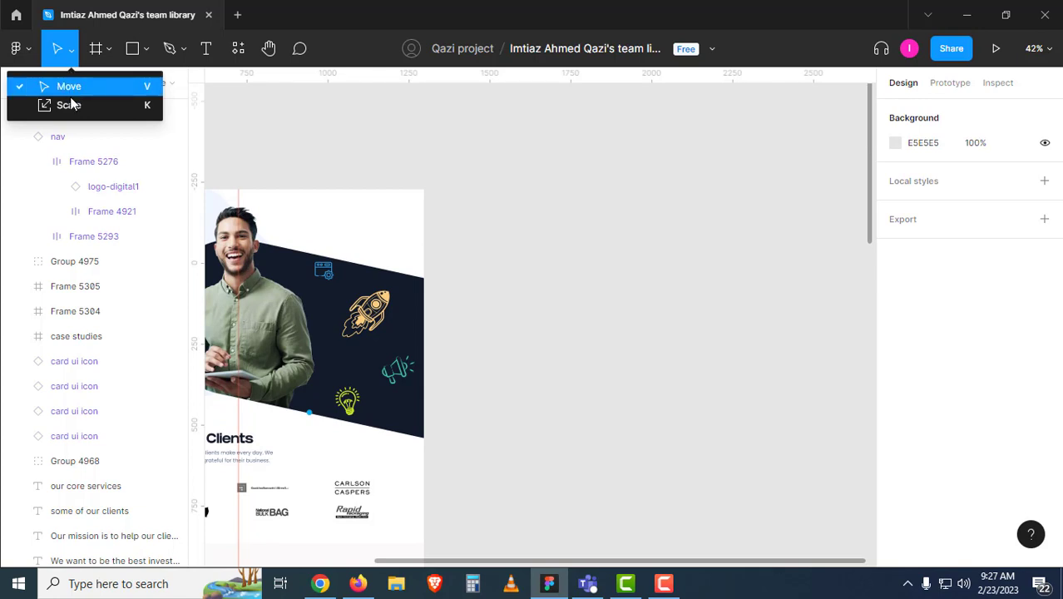
left_click(107, 50)
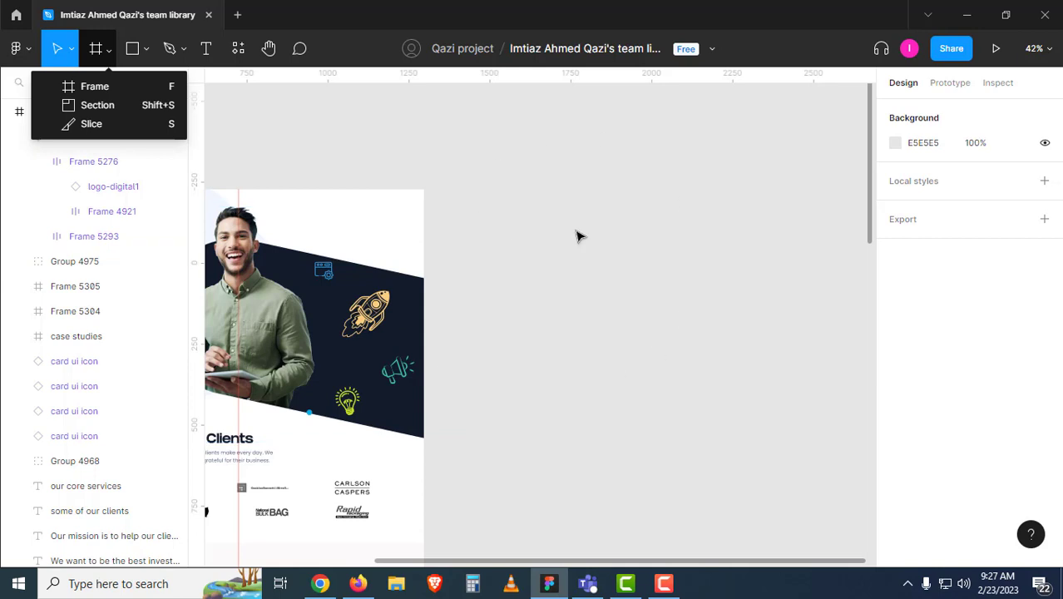
left_click(566, 270)
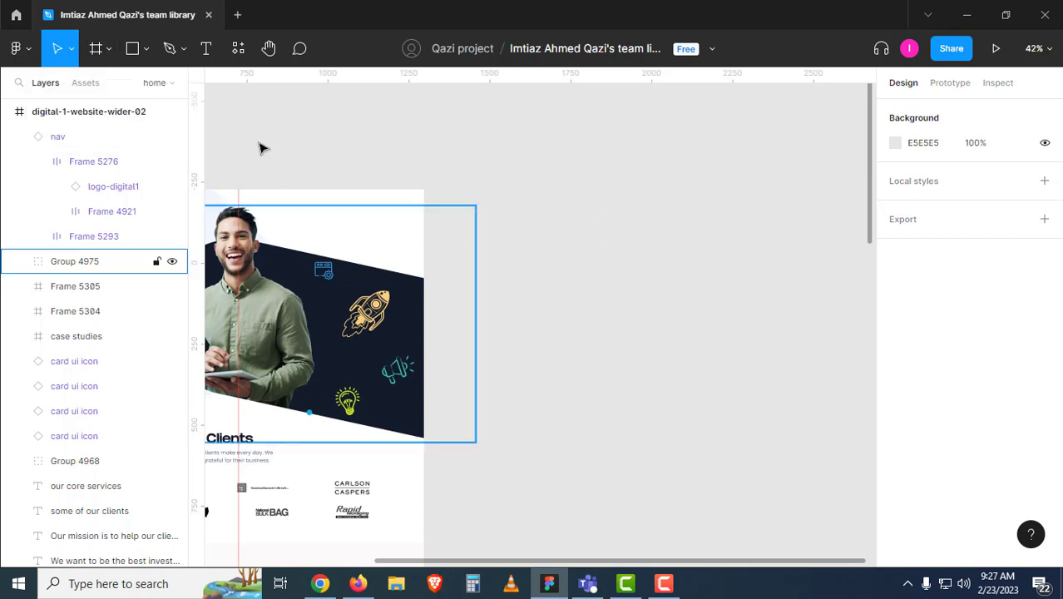
- Draw four separate rectangles on the empty canvas beside the website frame, three of them about 287 × 185, 265 × 140 and 231 × 184
left_click(147, 48)
left_click(134, 86)
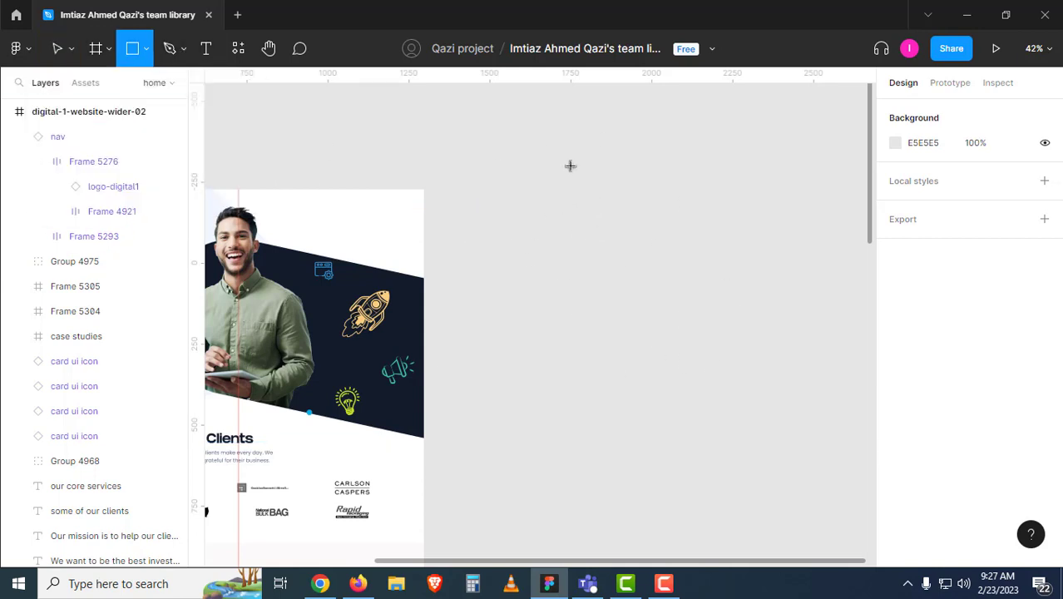
left_click_drag(539, 143, 653, 220)
left_click_drag(651, 278, 706, 313)
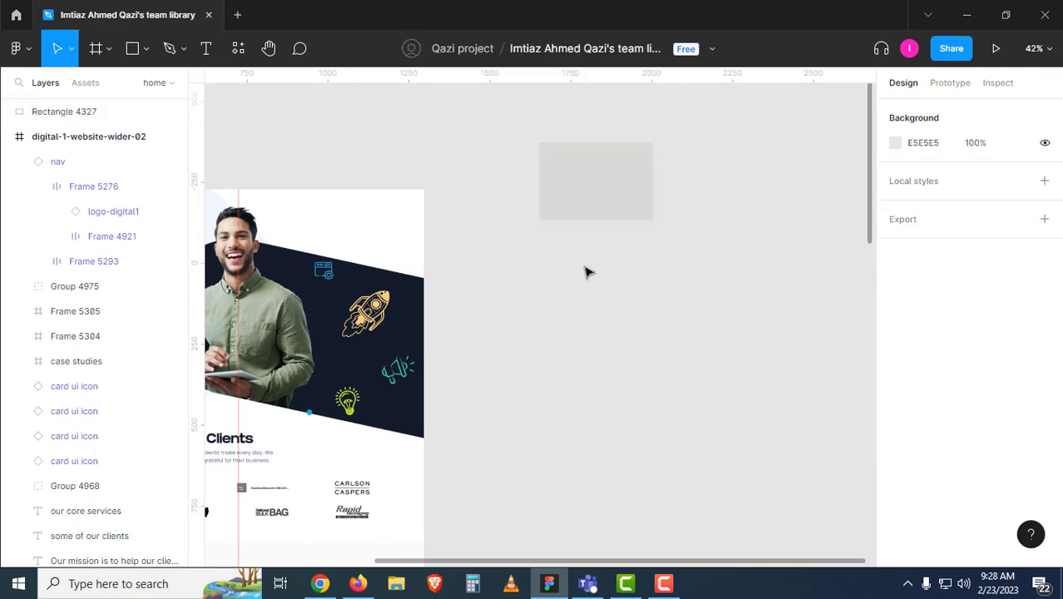
key("r")
left_click_drag(584, 267, 679, 330)
key("r")
left_click_drag(646, 364, 732, 415)
key("r")
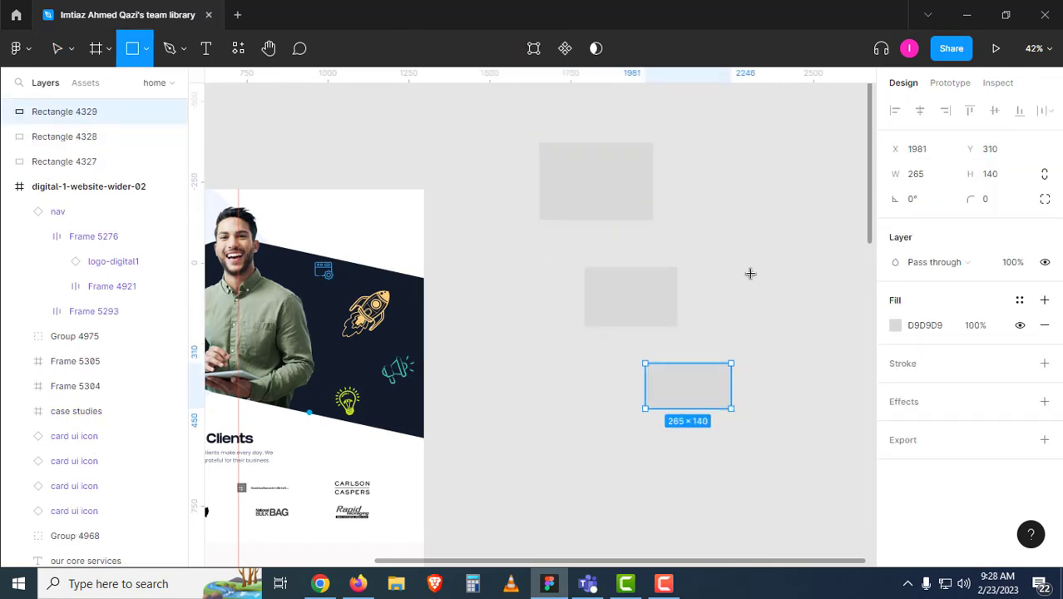
left_click_drag(740, 237, 815, 298)
left_click(791, 390)
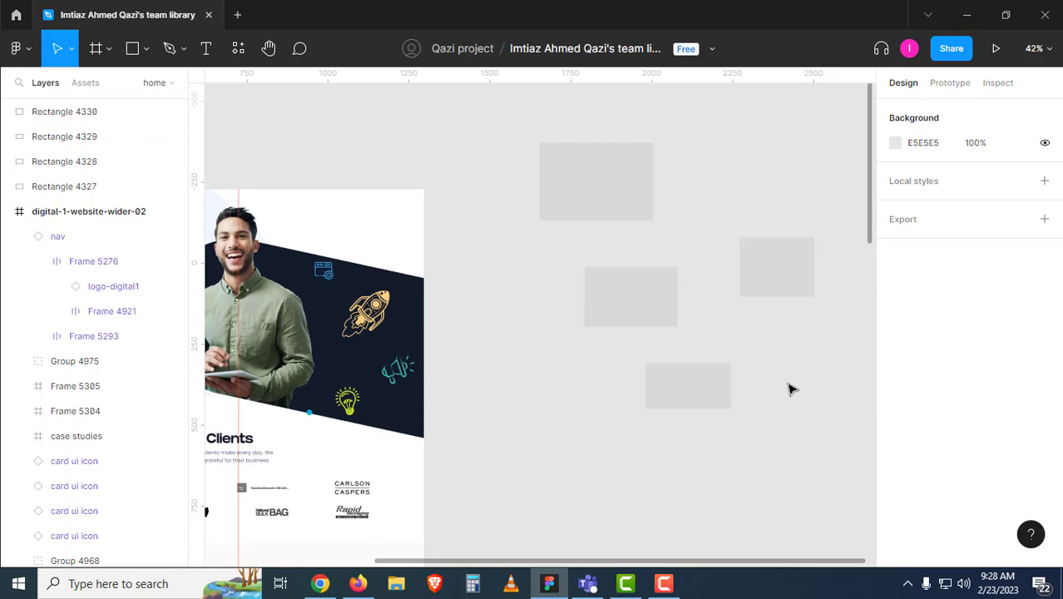
- Move the 287 × 185, 231 × 184 and 265 × 140 rectangles closer to the largest rectangle on the canvas
left_click(672, 312)
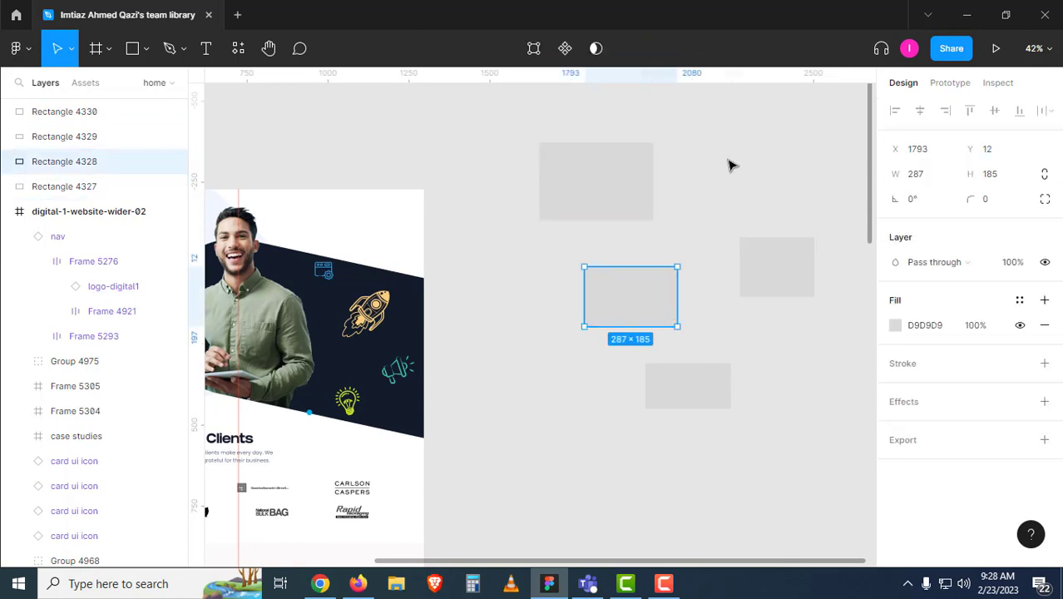
scroll(731, 170, "down", 3, "ctrl")
scroll(612, 220, "right", 2)
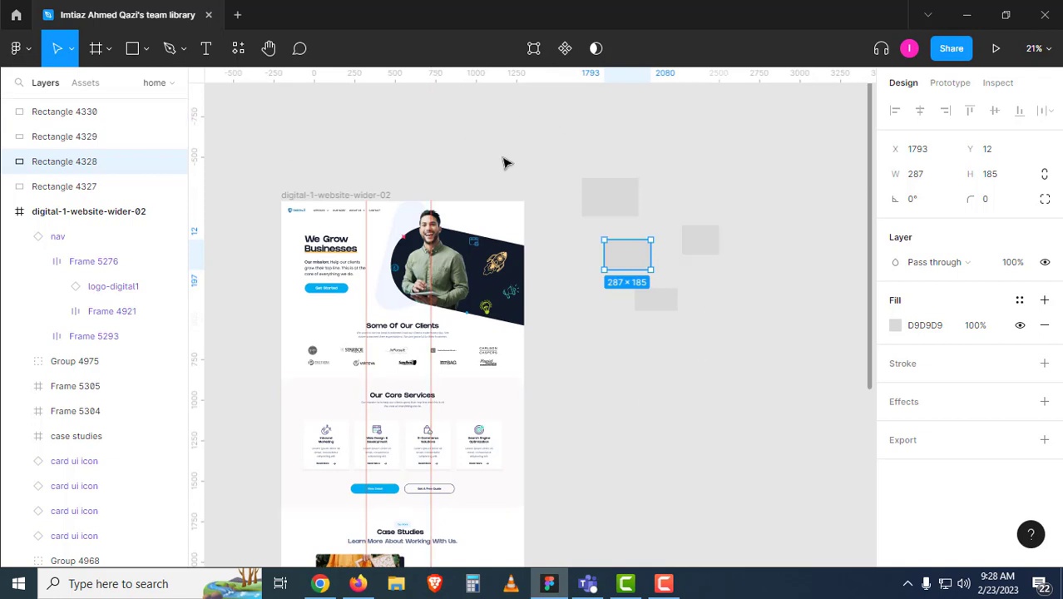
left_click(661, 293)
left_click_drag(662, 293, 501, 377)
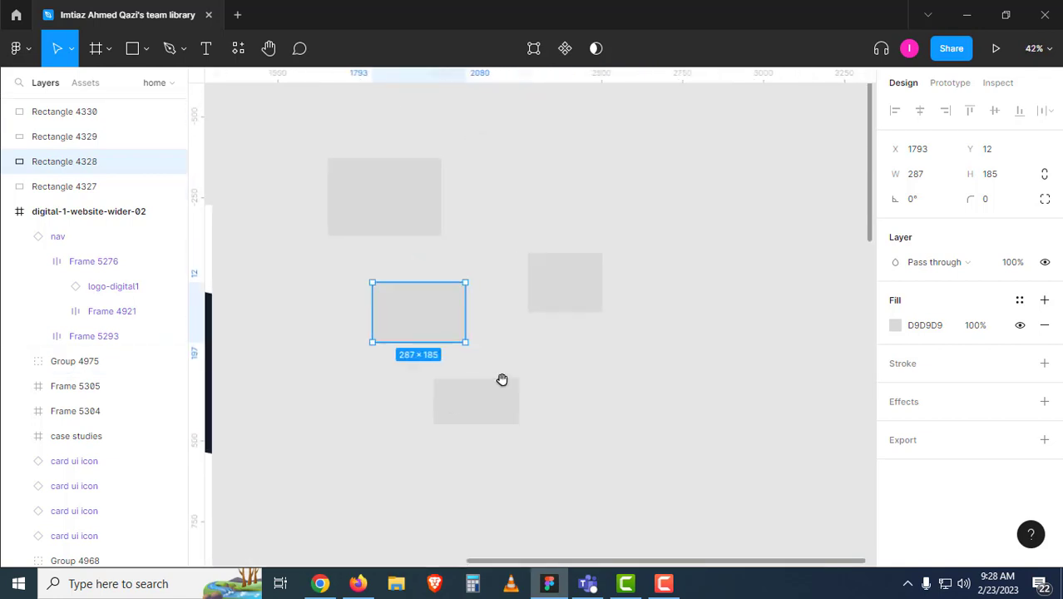
key("Escape")
left_click_drag(458, 335, 587, 172)
left_click_drag(577, 271, 552, 241)
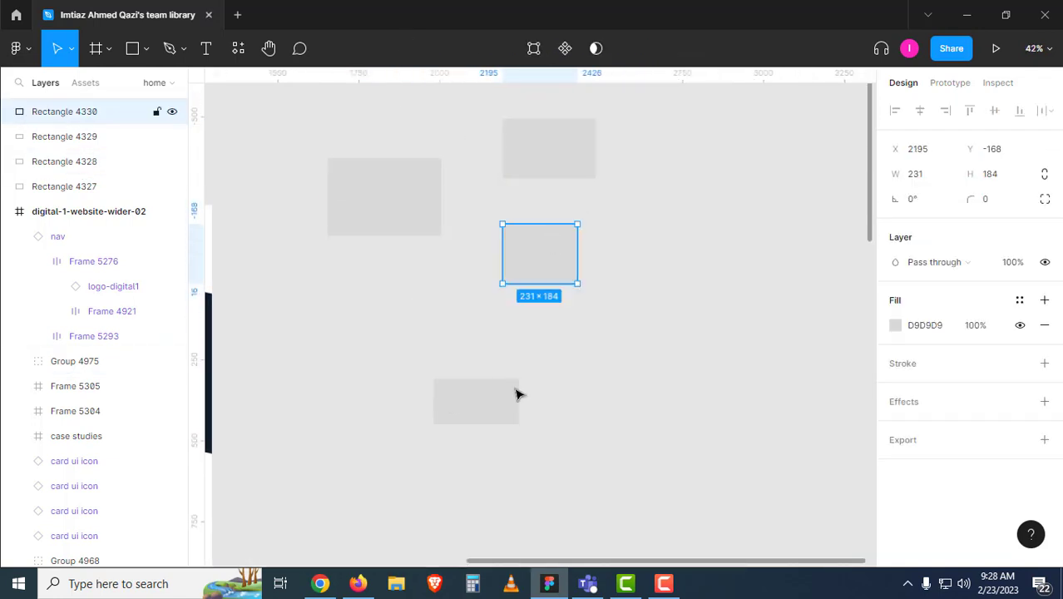
left_click_drag(501, 410, 481, 319)
key("Escape")
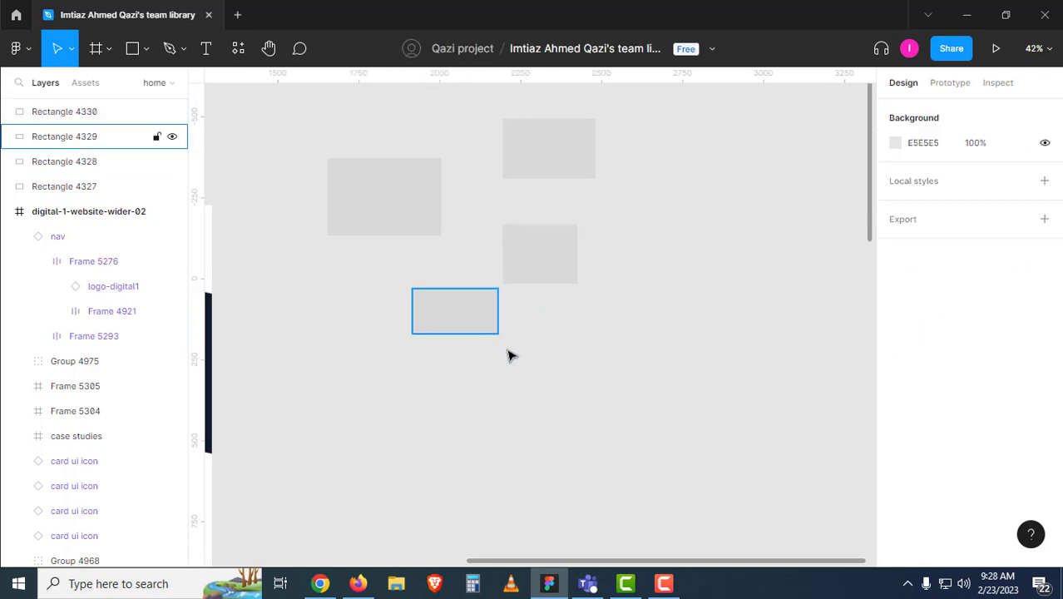
key("r")
left_click_drag(544, 355, 786, 483)
key("Delete")
- Draw a new frame on the empty canvas below the rectangles and move all four rectangles into it
key("f")
left_click_drag(636, 349, 839, 480)
left_click(557, 181)
left_click_drag(558, 180, 767, 454)
left_click_drag(466, 311, 659, 424)
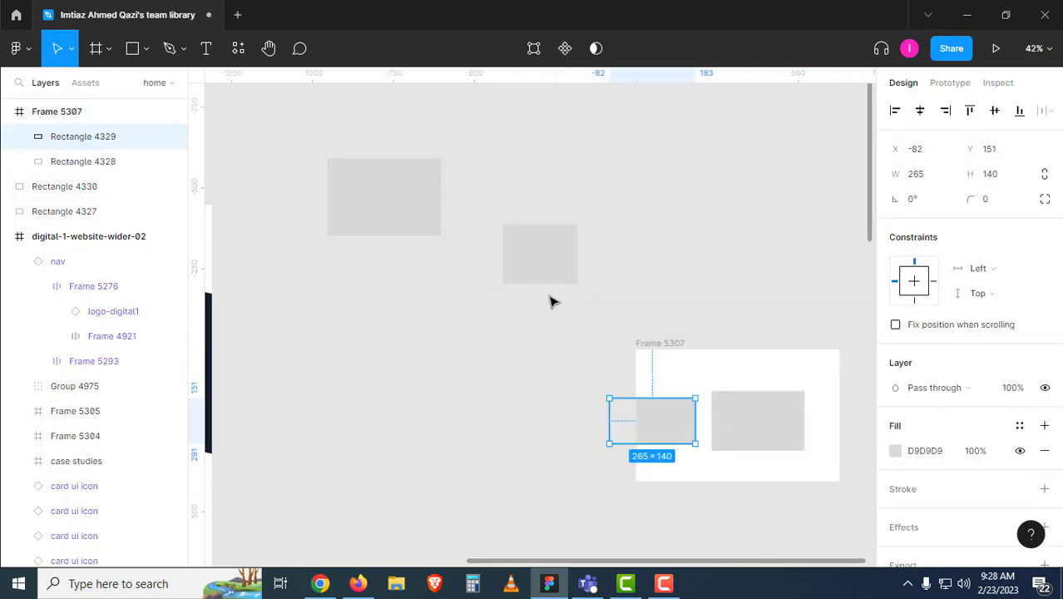
left_click_drag(540, 269, 776, 372)
left_click_drag(414, 192, 742, 417)
- Move the new frame up to where the rectangles originally stood and resize it to fit its contents
left_click(670, 344)
left_click_drag(670, 344, 404, 201)
left_click(1045, 149)
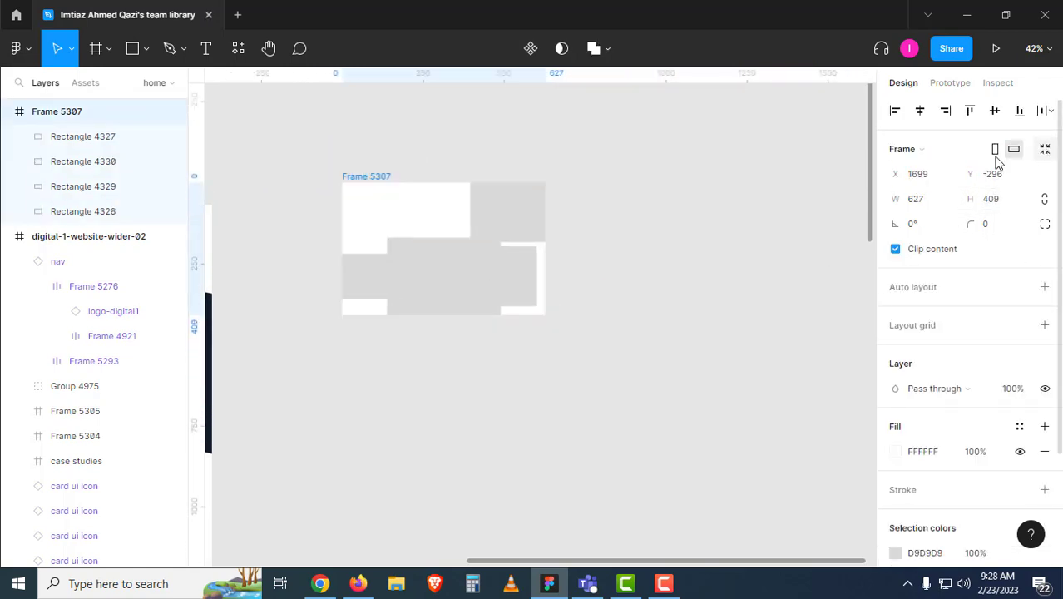
left_click(723, 258)
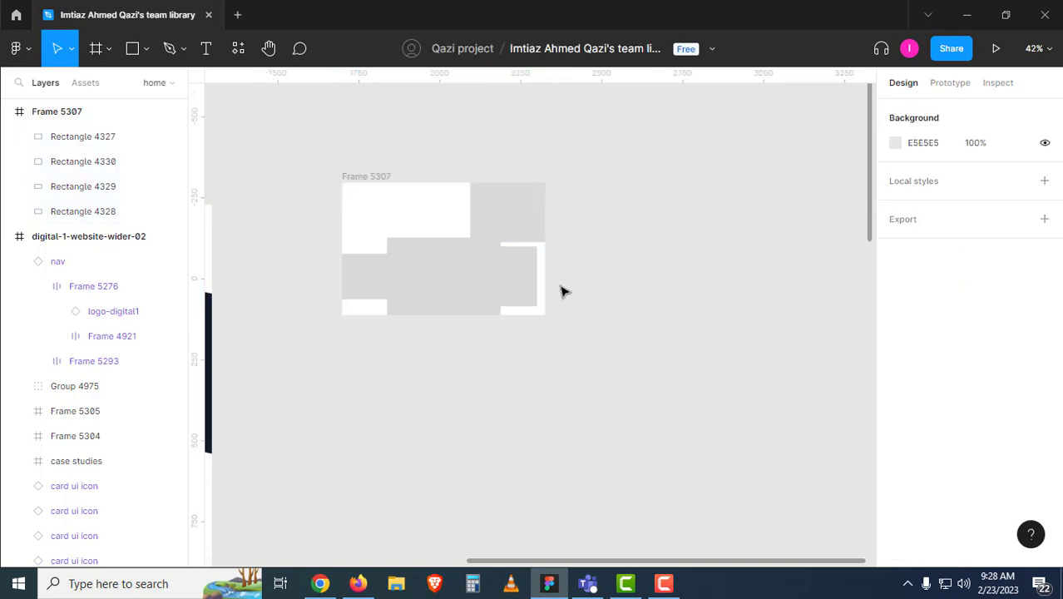
- Enlarge the frame holding the rectangles to about 1112 wide and roughly twice its height
left_click(399, 176)
left_click_drag(556, 268, 702, 274)
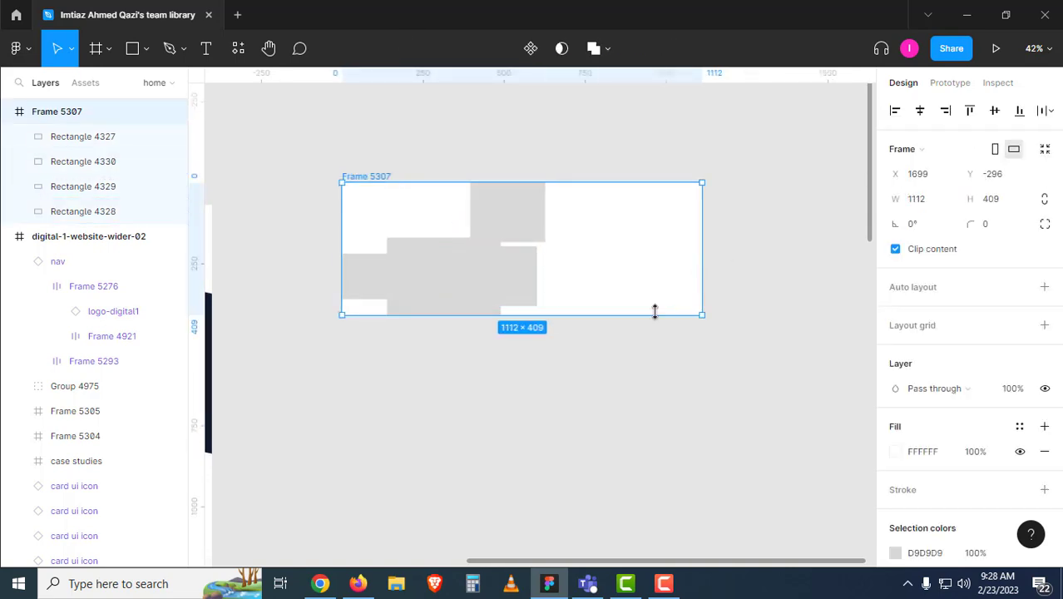
left_click_drag(655, 315, 666, 450)
- Spread the four overlapping rectangles apart inside the enlarged frame in a loose two-by-two arrangement
left_click_drag(763, 376, 383, 213)
left_click_drag(488, 292, 562, 354)
left_click(637, 346)
left_click_drag(603, 279, 644, 248)
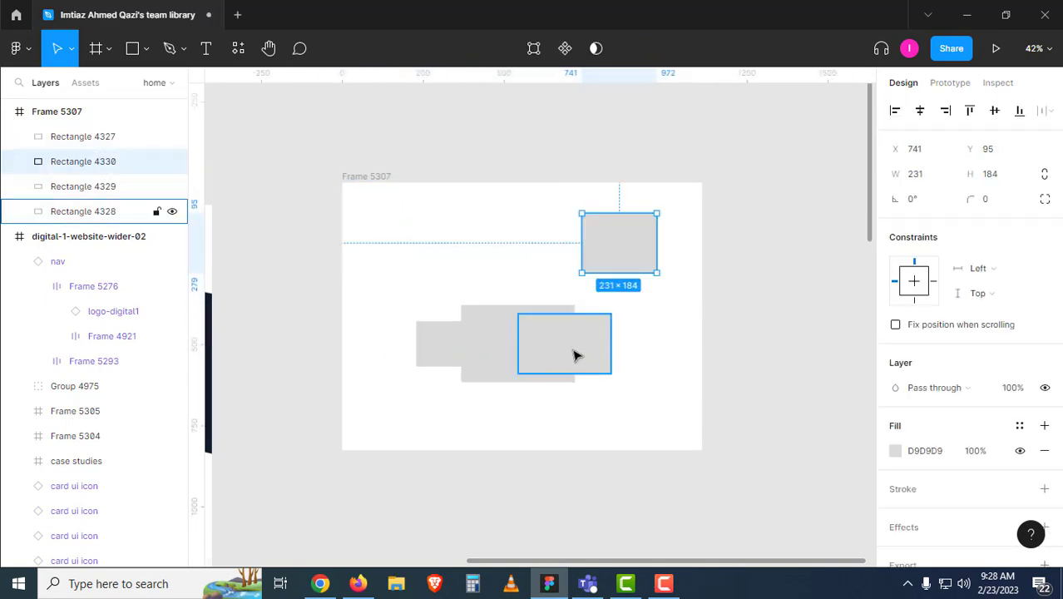
left_click_drag(526, 332, 444, 237)
left_click_drag(564, 349, 605, 362)
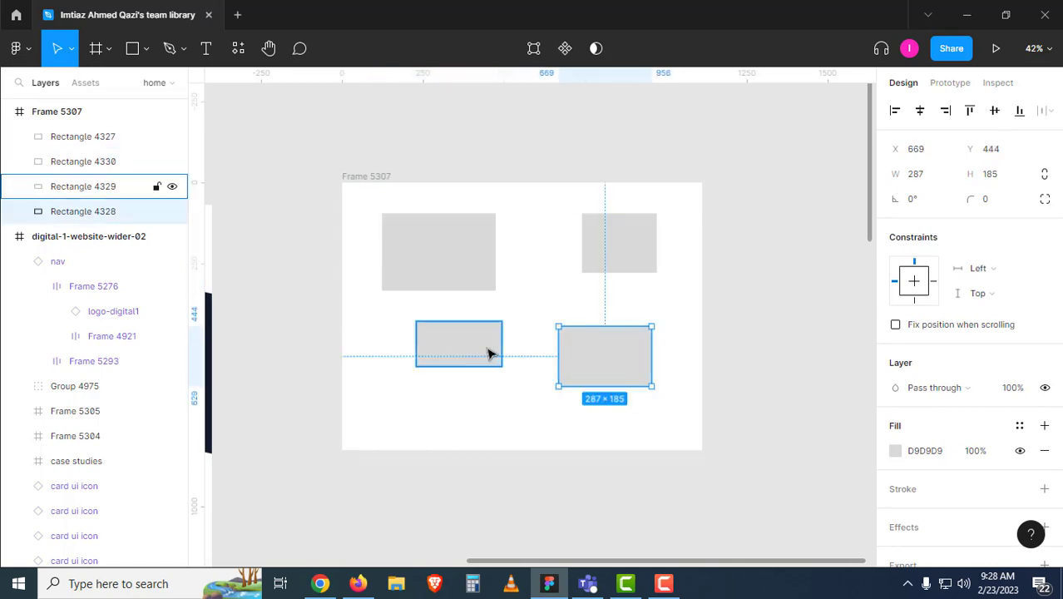
left_click_drag(491, 351, 475, 361)
left_click(437, 163)
scroll(541, 183, "left", 4)
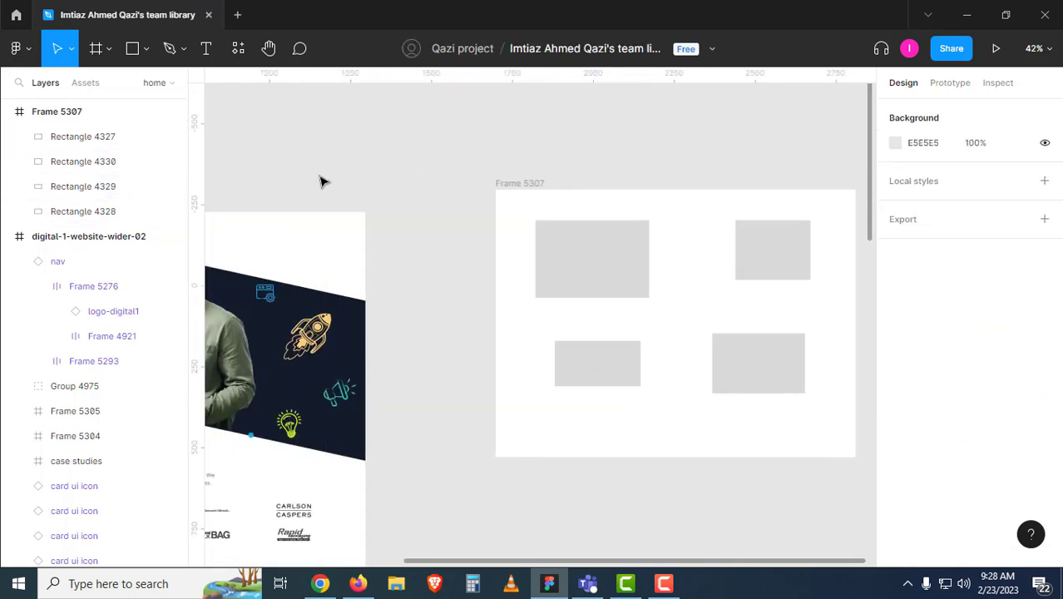
left_click(147, 51)
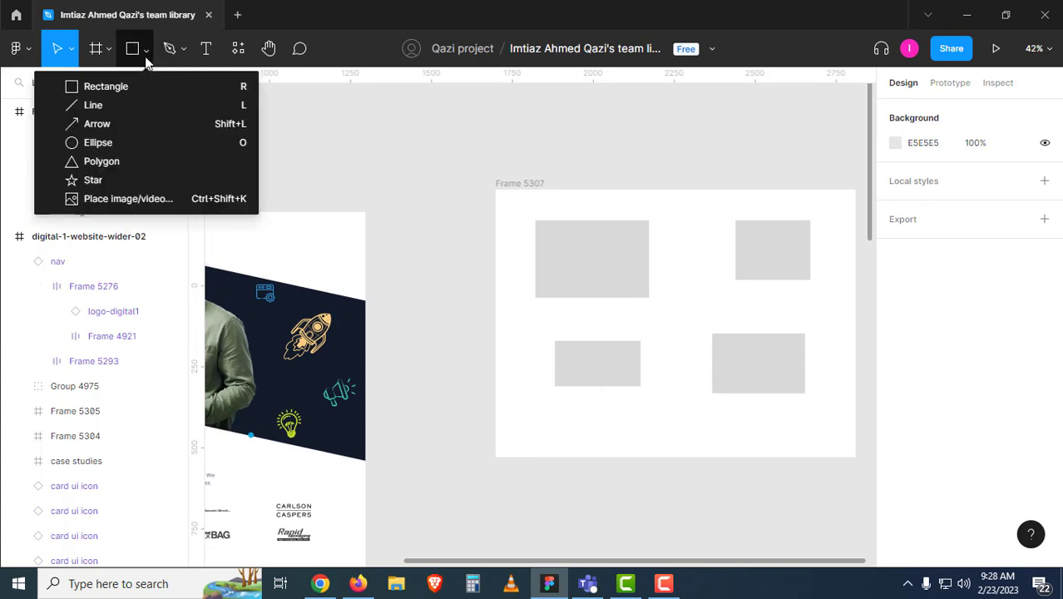
left_click(146, 60)
left_click(109, 48)
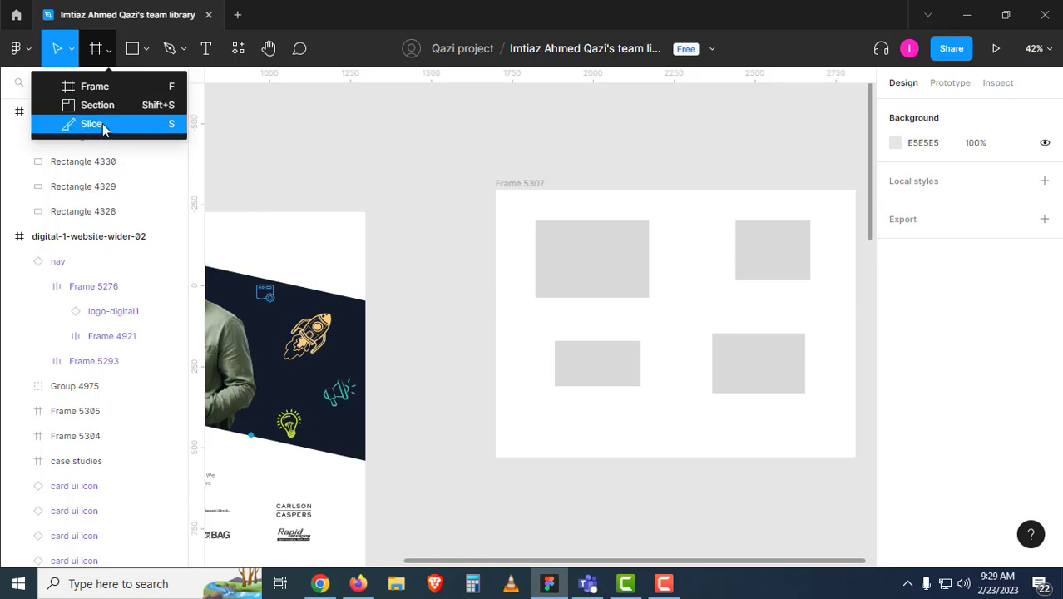
- Draw a slice of about 385 × 403 over the rocket icon in the website's hero section and delete it
left_click(102, 127)
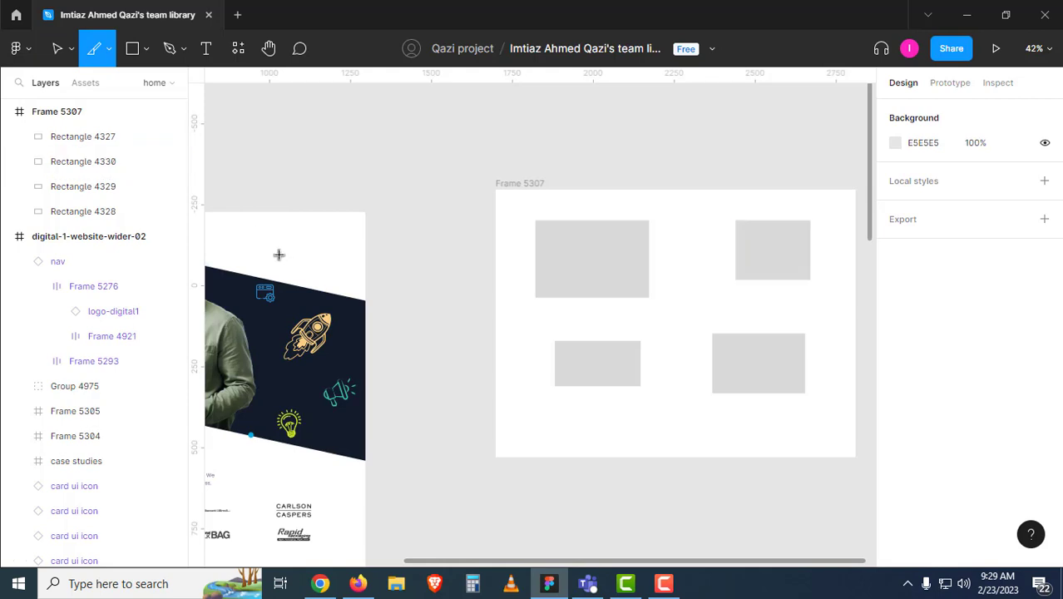
left_click_drag(263, 244, 388, 376)
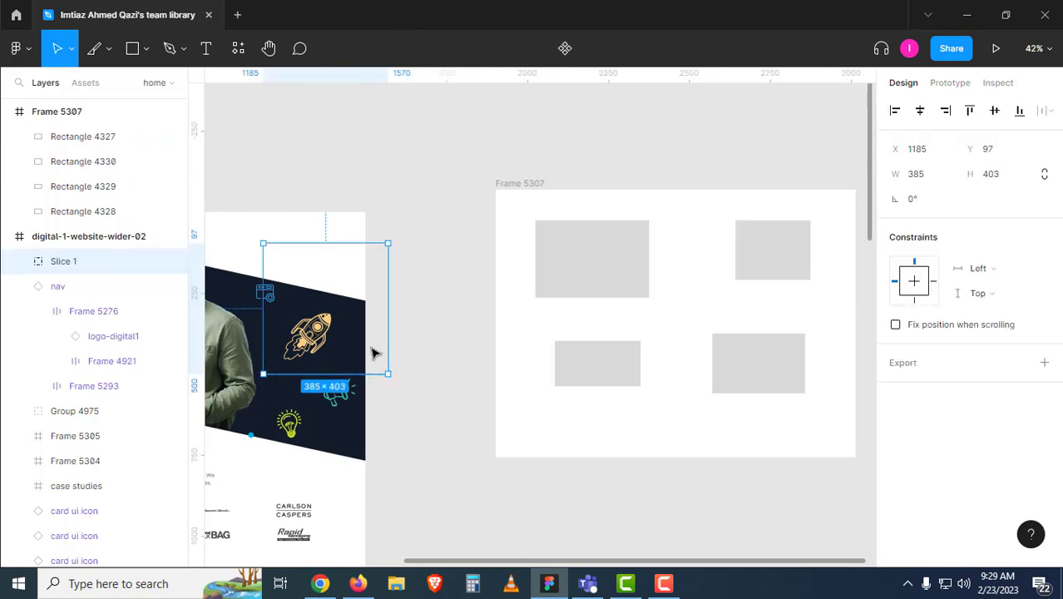
key("Delete")
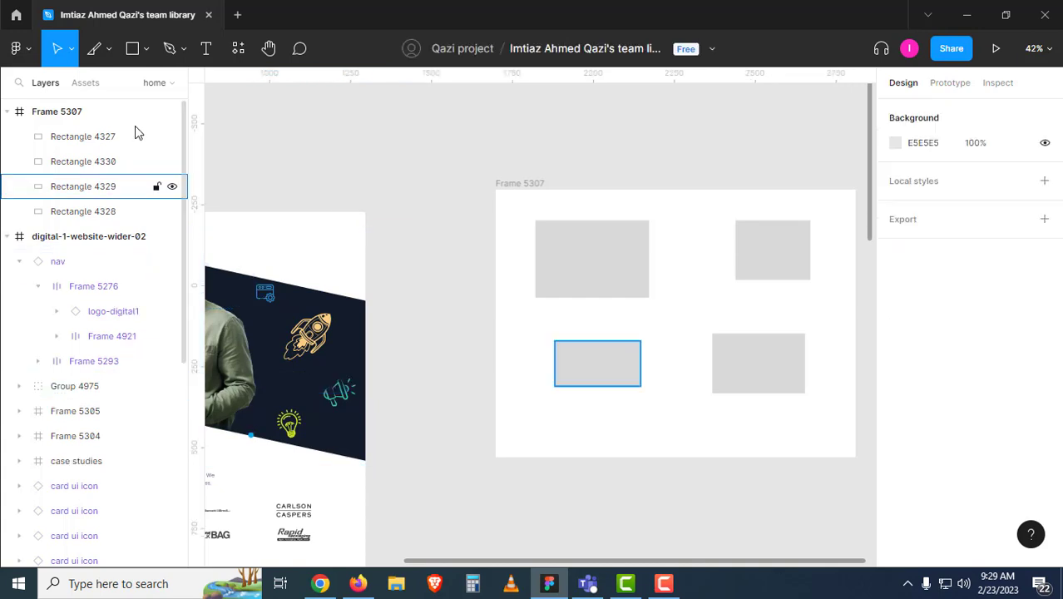
left_click(109, 48)
left_click(98, 86)
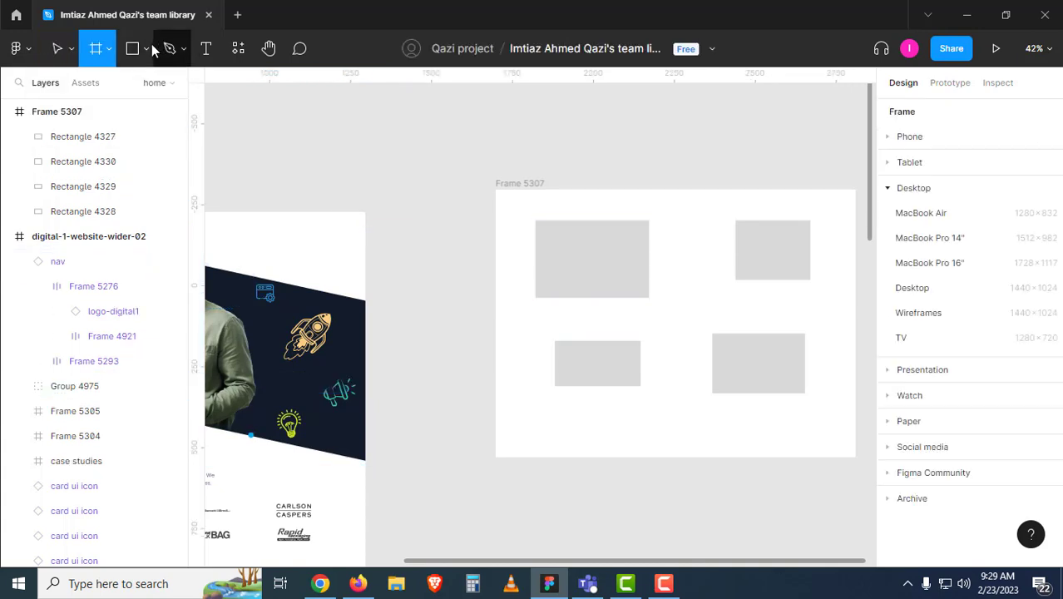
left_click(145, 48)
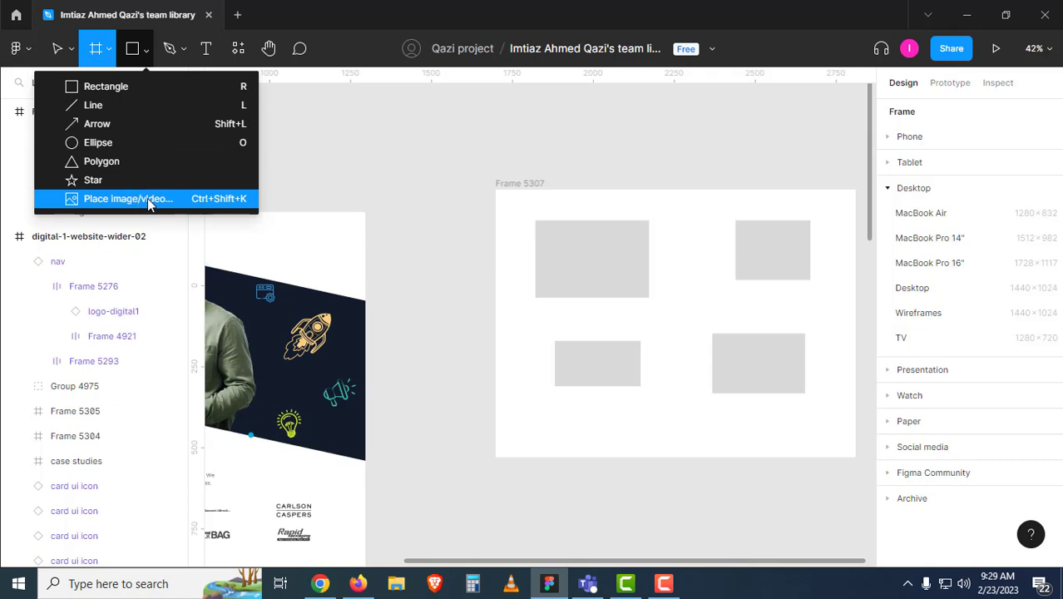
- Try a wavy freehand Pencil stroke on the empty canvas above the designs and undo it
left_click(177, 50)
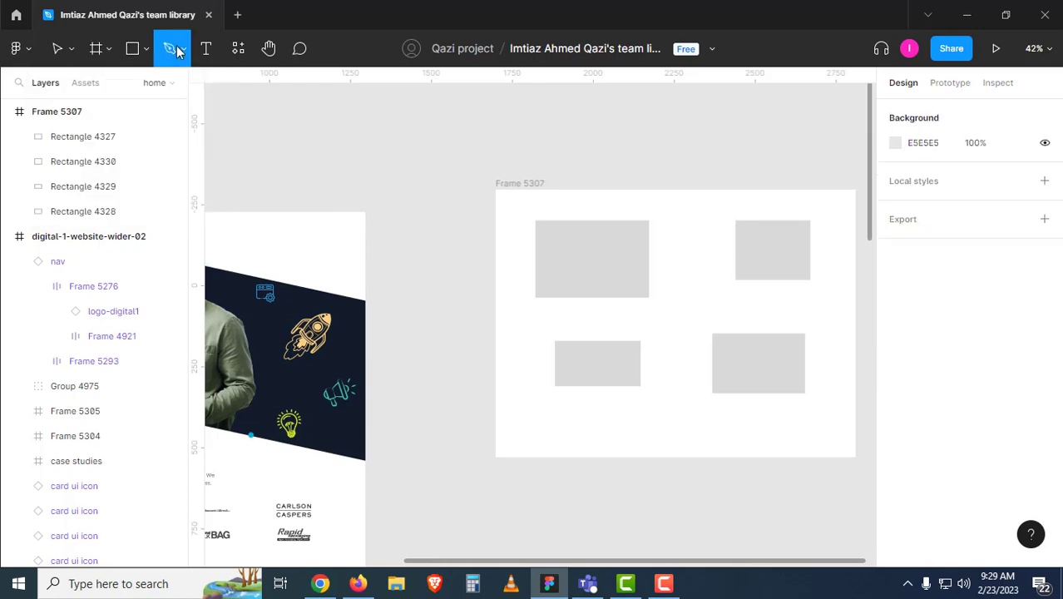
left_click(183, 52)
left_click(176, 109)
left_click_drag(304, 119, 541, 123)
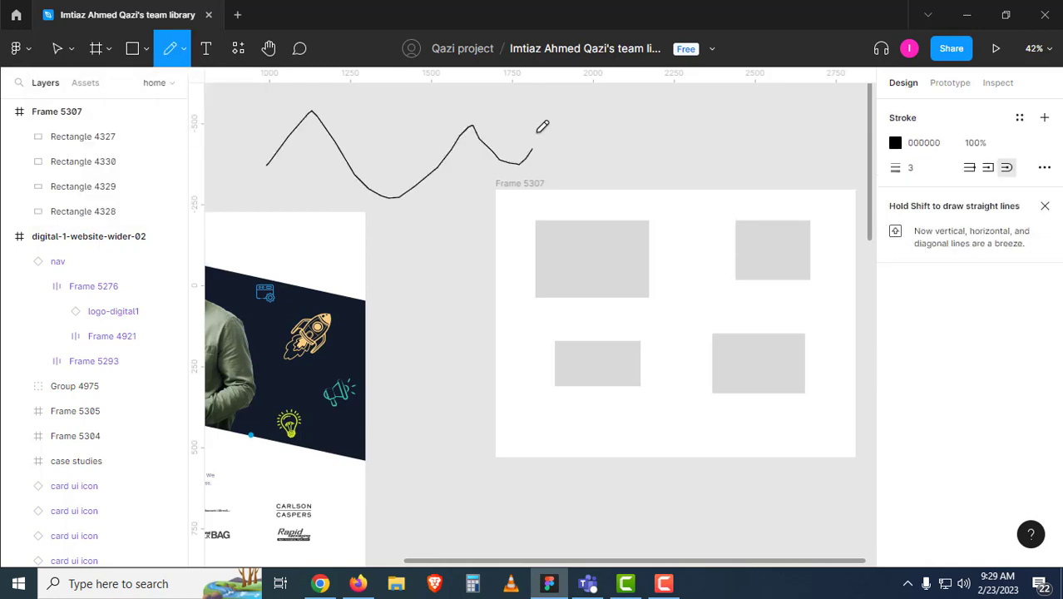
key("ctrl+z")
- Draw a smooth three-point S-curve of about 1068 × 104 with the Pen tool above the rectangles' frame
left_click(184, 53)
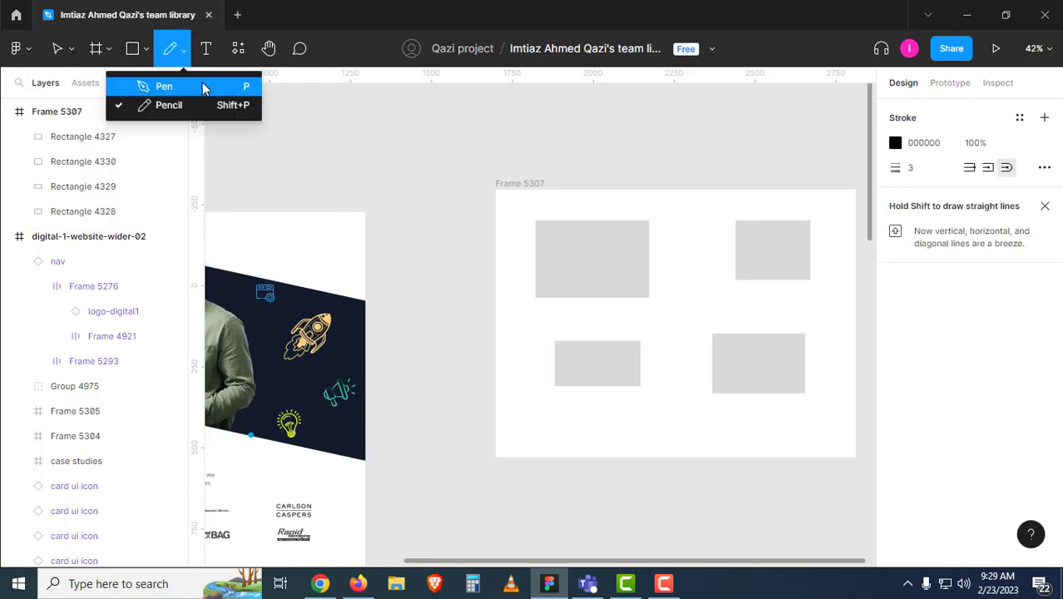
left_click(204, 87)
left_click(307, 159)
left_click_drag(515, 145, 590, 182)
left_click_drag(653, 127, 632, 145)
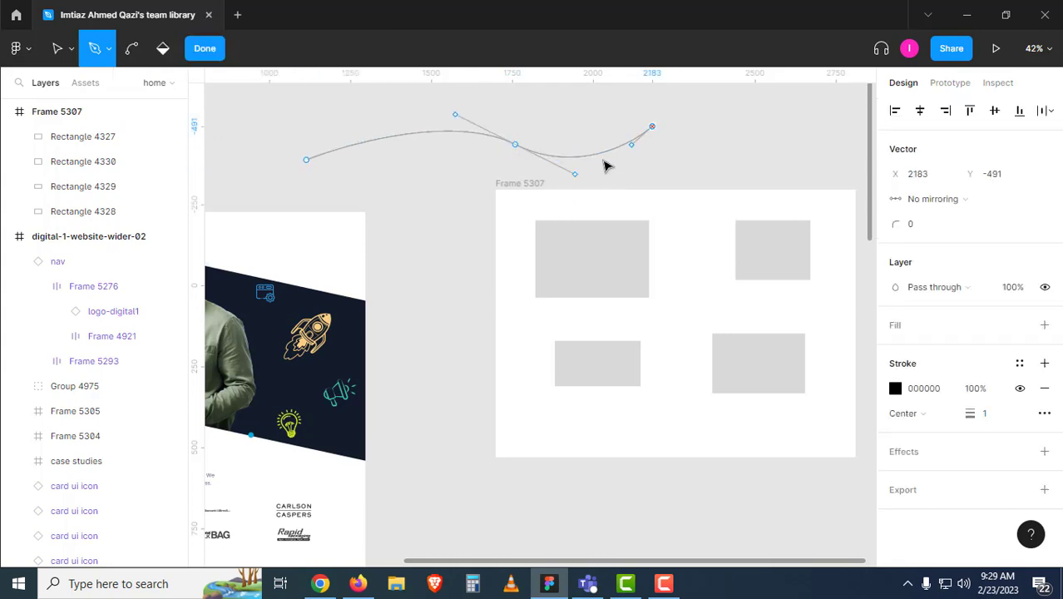
left_click(204, 48)
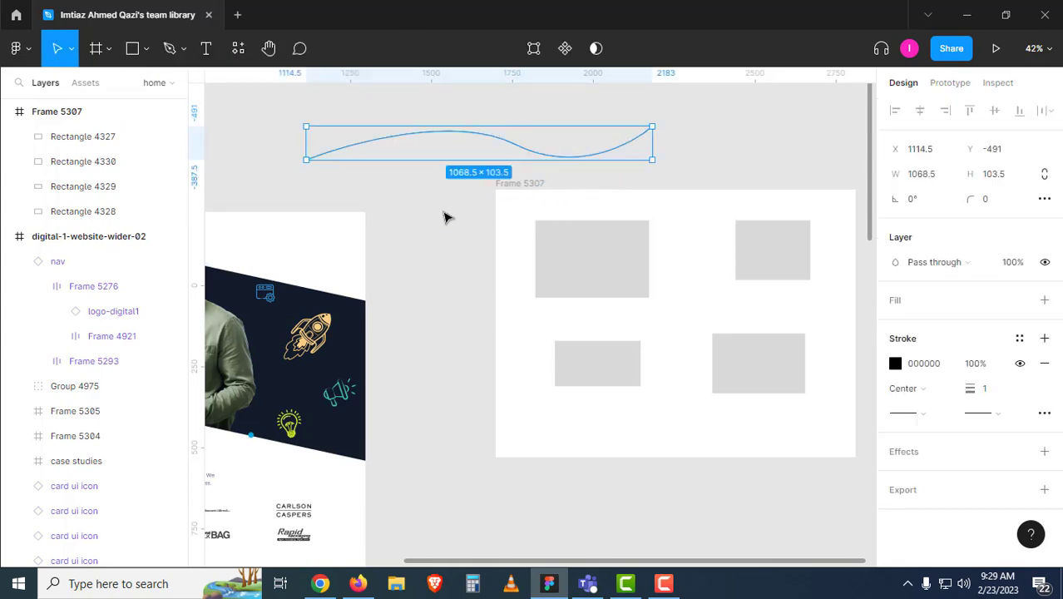
left_click(446, 218)
left_click(498, 145)
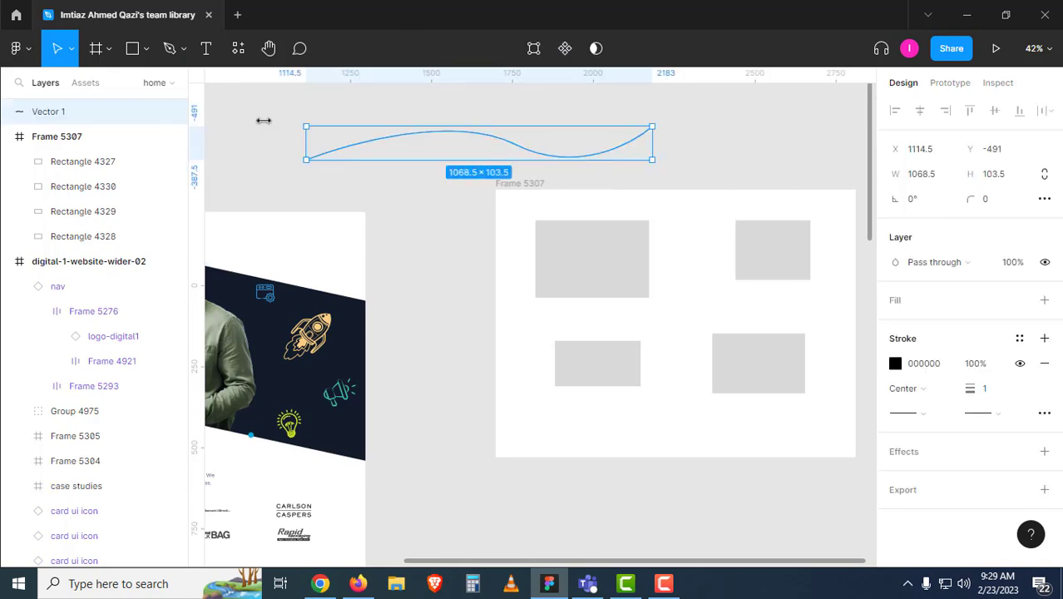
- Insert the recently used "font ui" component from the library resources onto the canvas
left_click(206, 50)
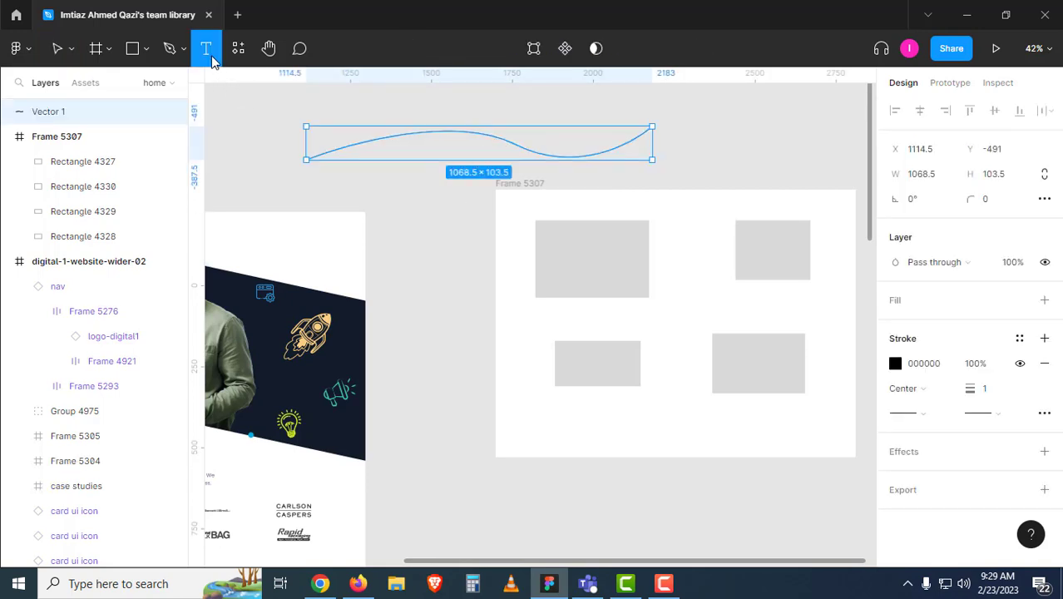
left_click(240, 51)
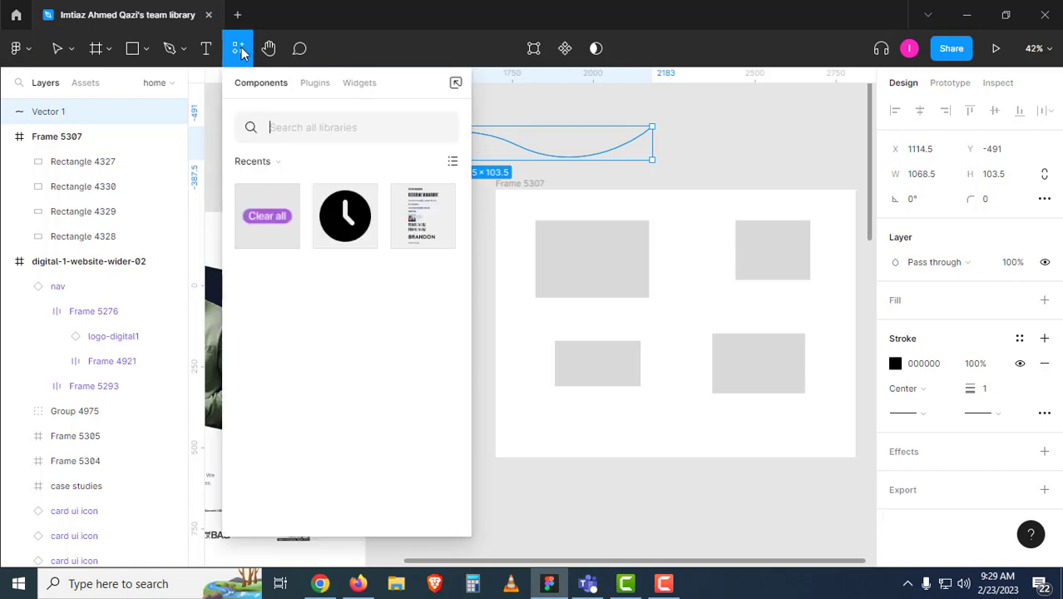
left_click(279, 122)
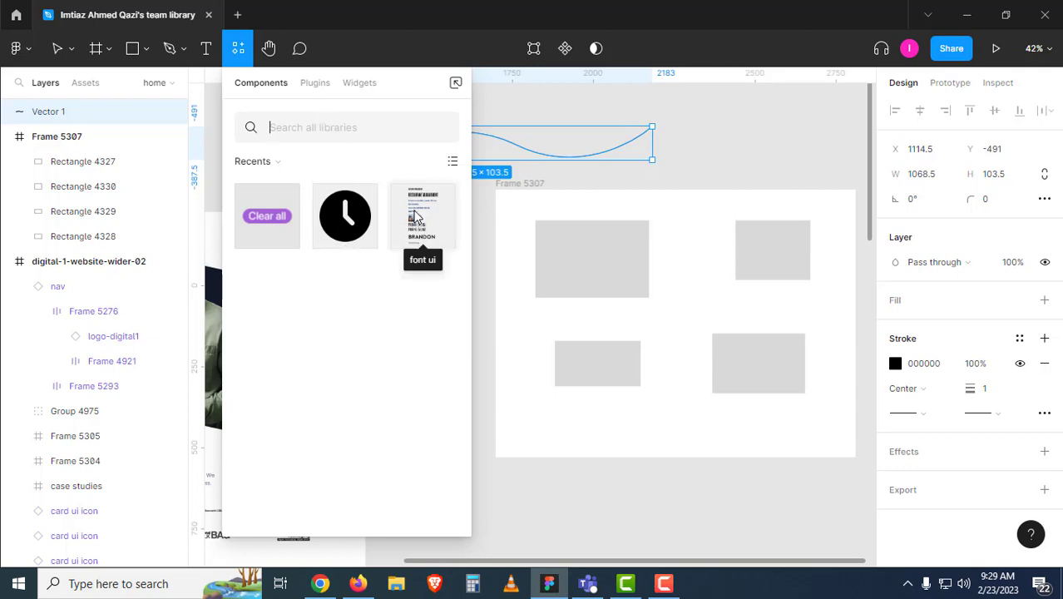
left_click_drag(416, 217, 755, 202)
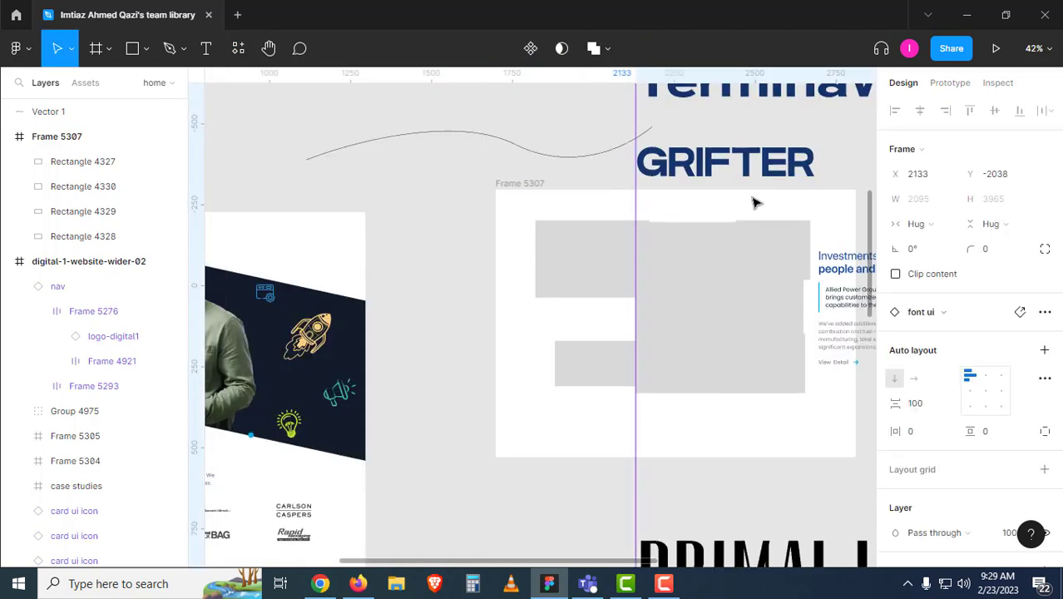
- Move the font ui component clear of the rectangles' frame, to about X 4540, Y -1210, and deselect it
scroll(455, 240, "down", 5)
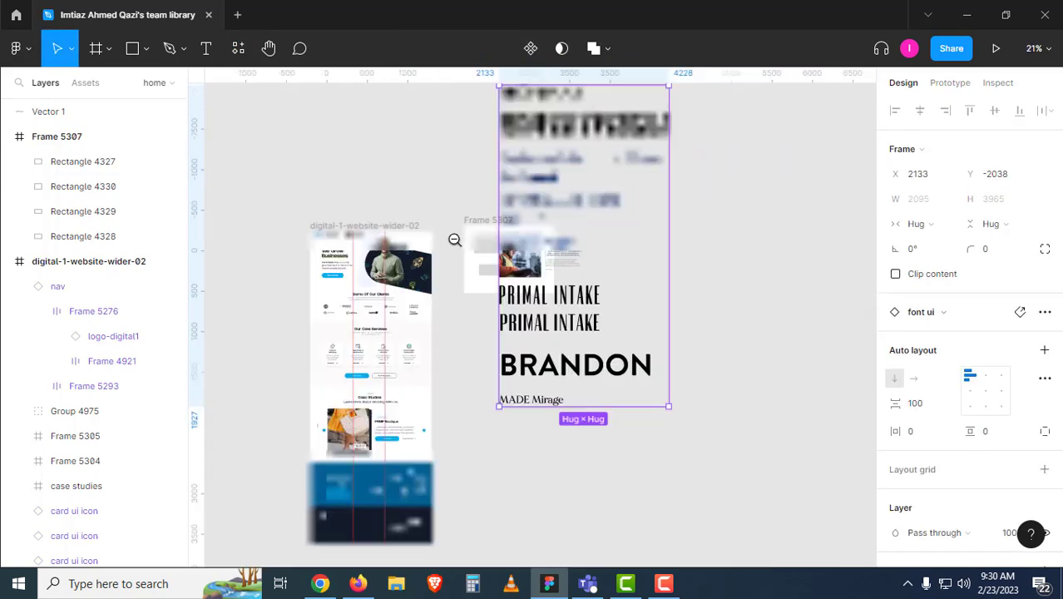
left_click_drag(549, 287, 480, 288)
left_click_drag(539, 129, 735, 197)
scroll(665, 231, "up", 3)
left_click_drag(664, 231, 648, 323)
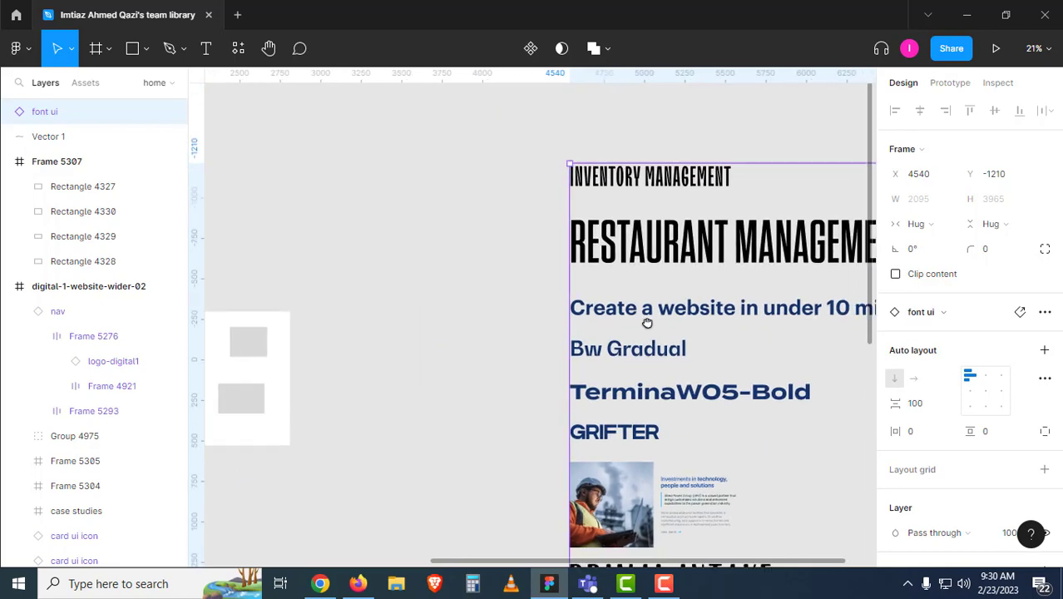
left_click_drag(691, 284, 735, 130)
left_click_drag(549, 290, 639, 367)
left_click_drag(581, 332, 666, 339)
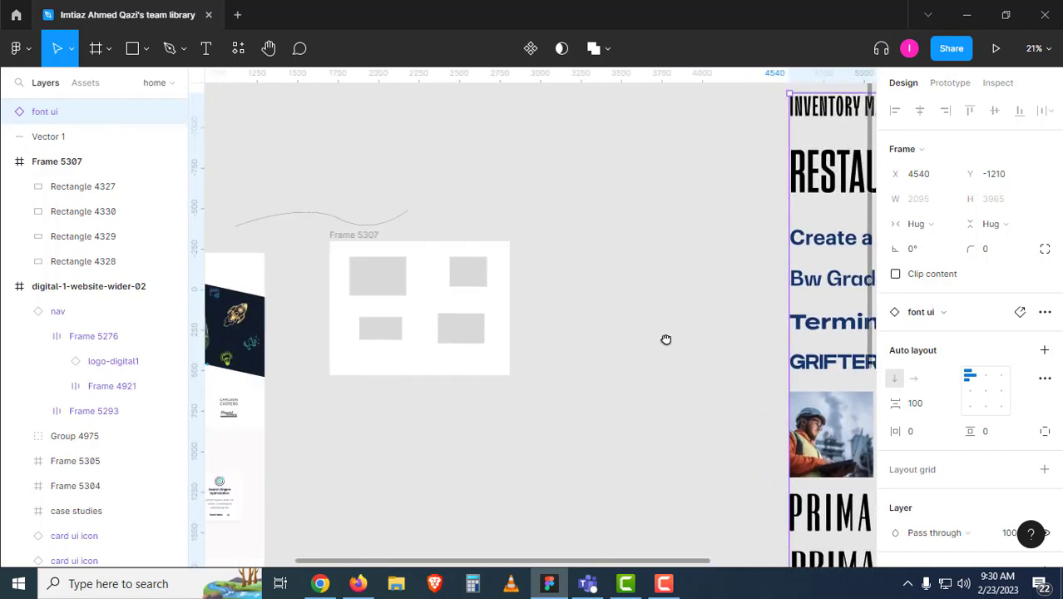
left_click(408, 187)
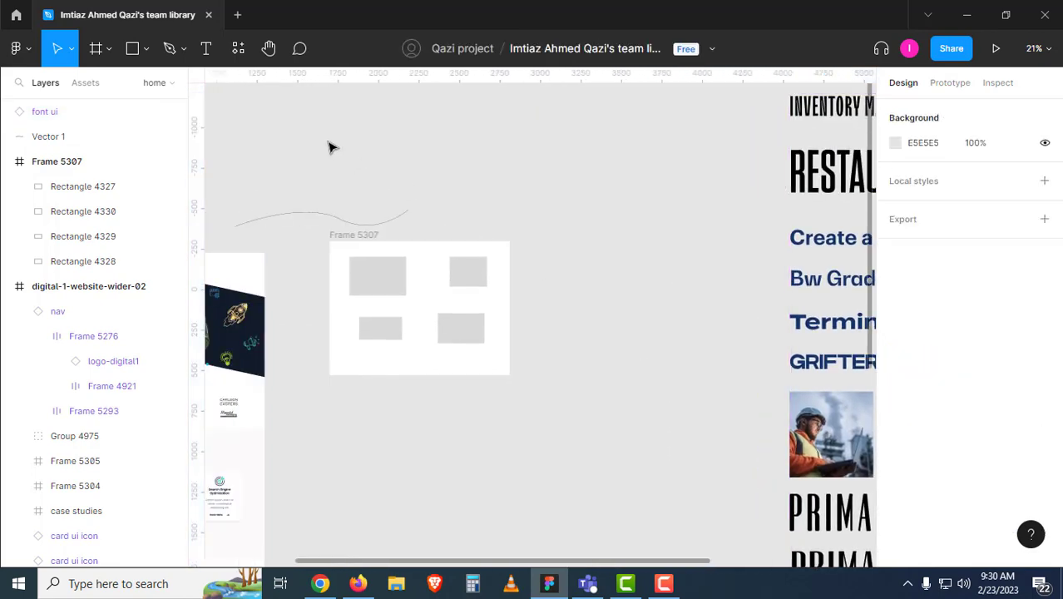
- Pan the canvas with the Hand tool to show the website design beside the rectangles' frame
left_click(239, 50)
left_click(271, 50)
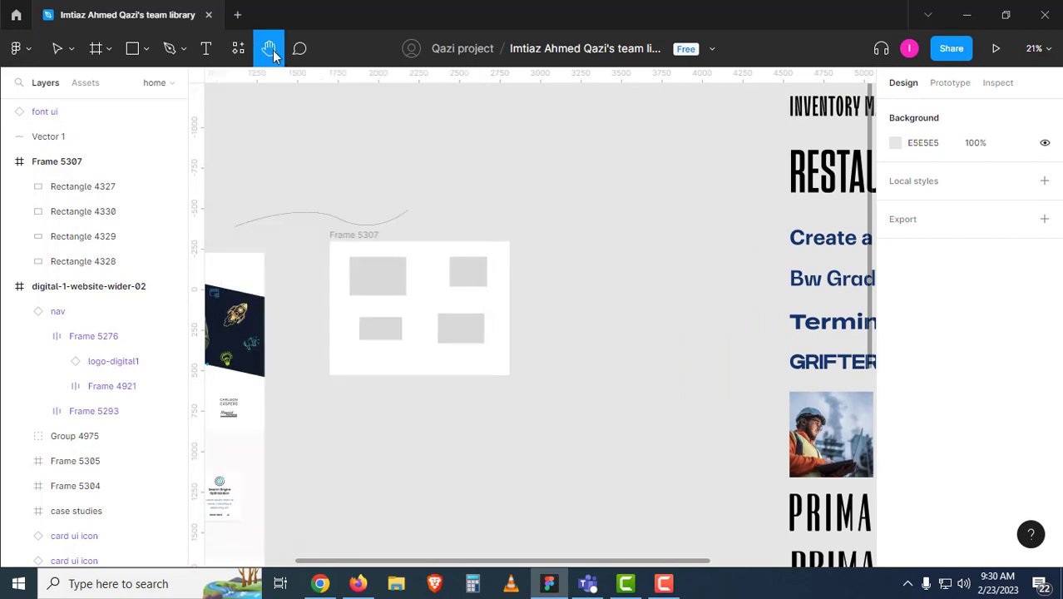
left_click_drag(462, 188, 577, 142)
left_click_drag(495, 199, 512, 216)
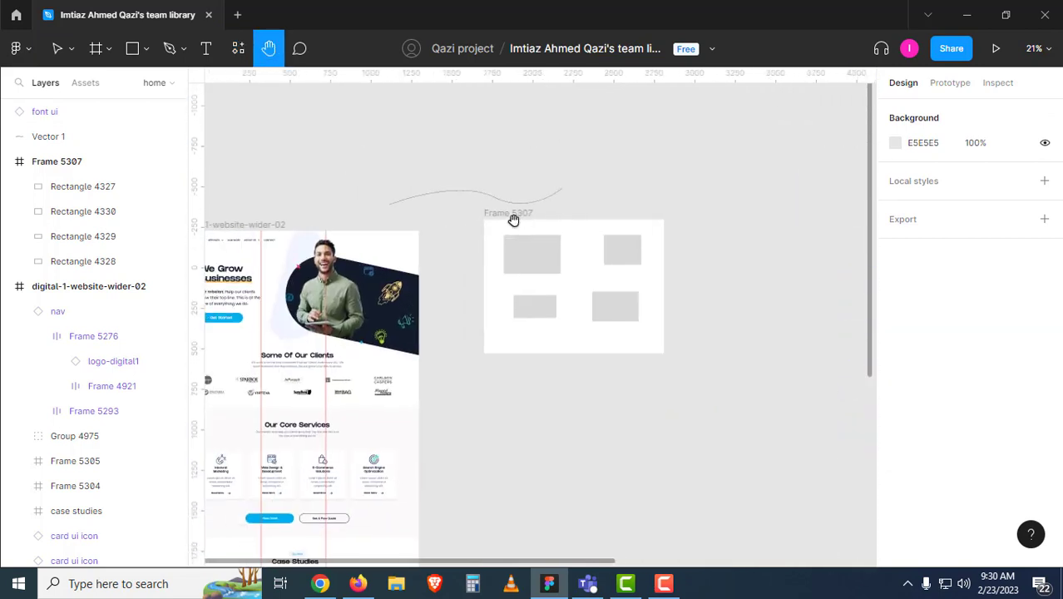
- Post a comment on the frame's upper-left rectangle that mentions the file owner and reads "please change the color"
left_click(301, 52)
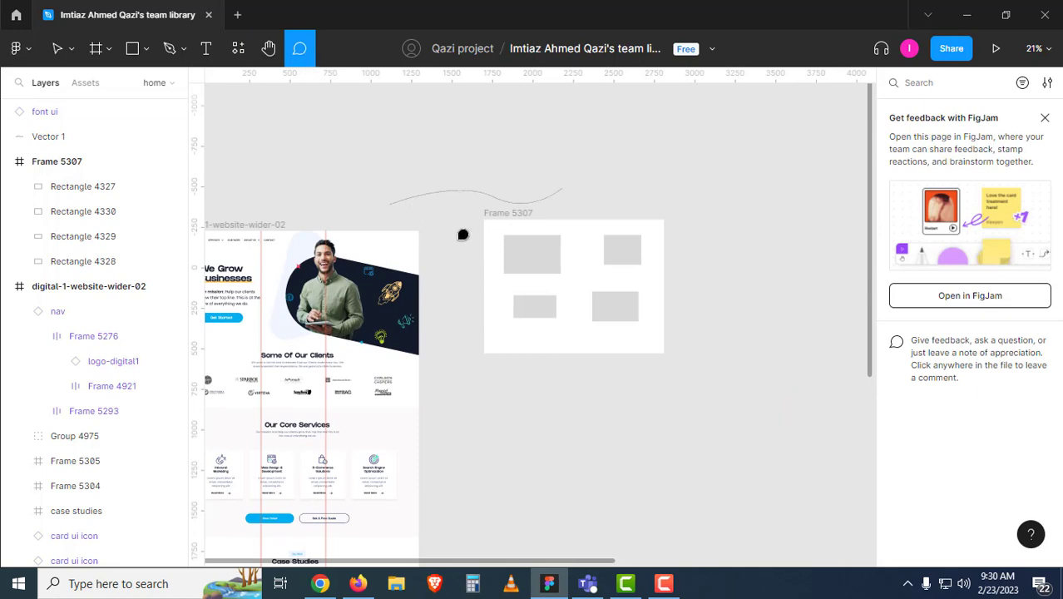
left_click(518, 250)
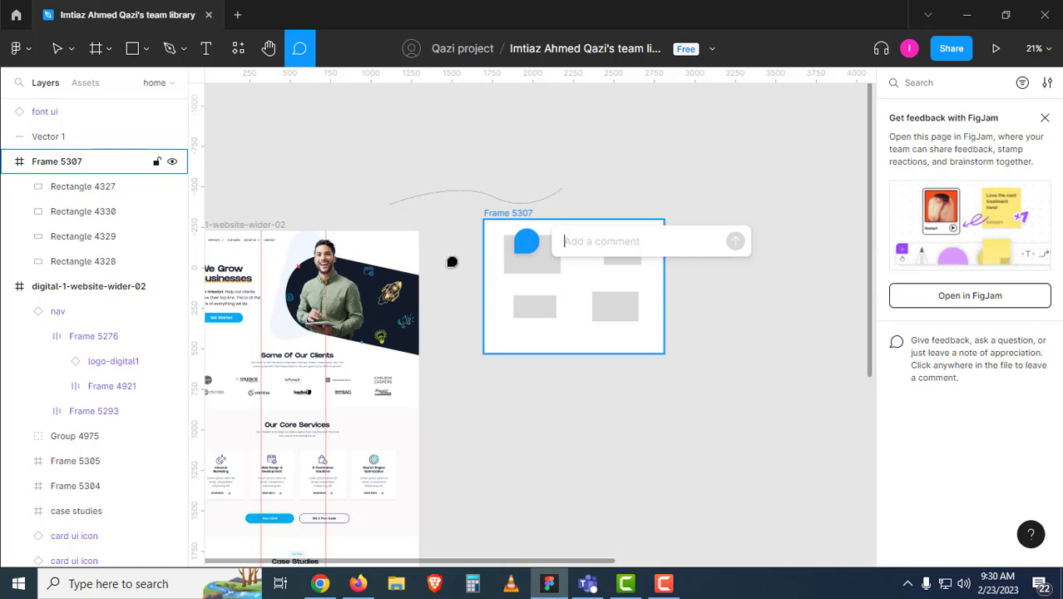
type("please")
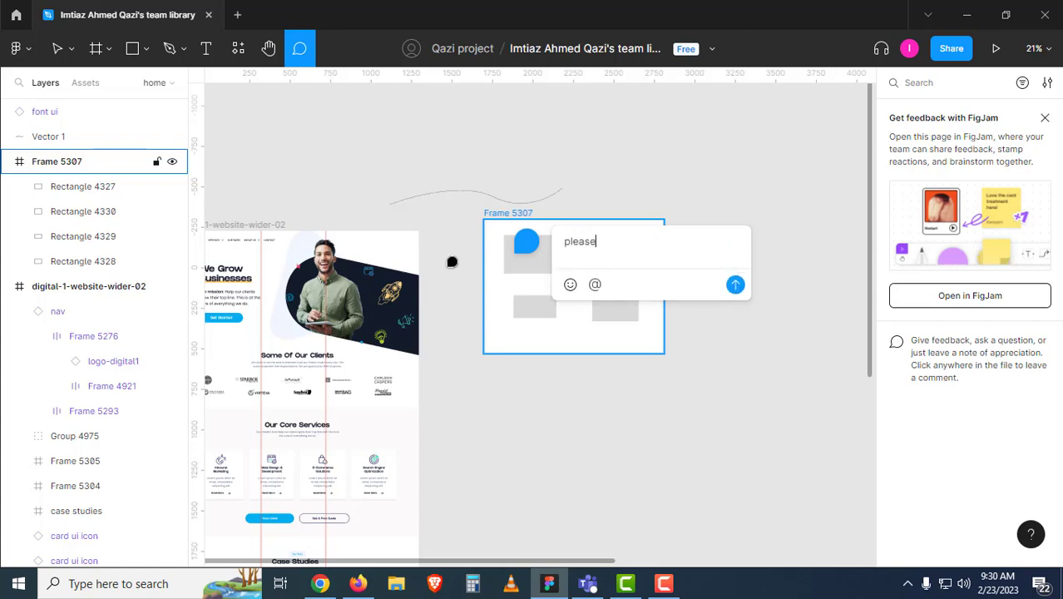
key("ctrl+a")
type("@")
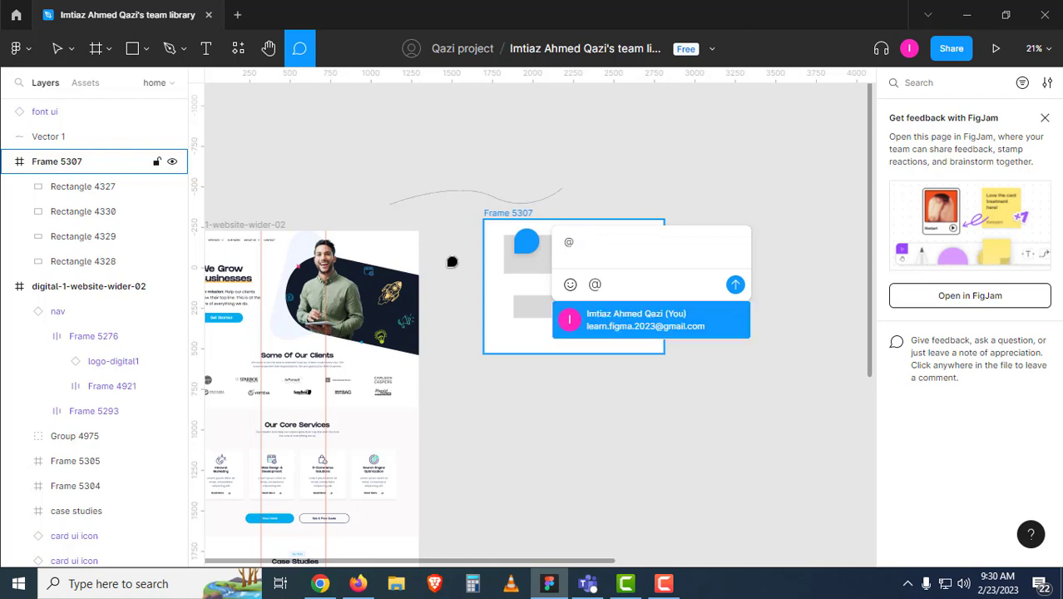
key("Return")
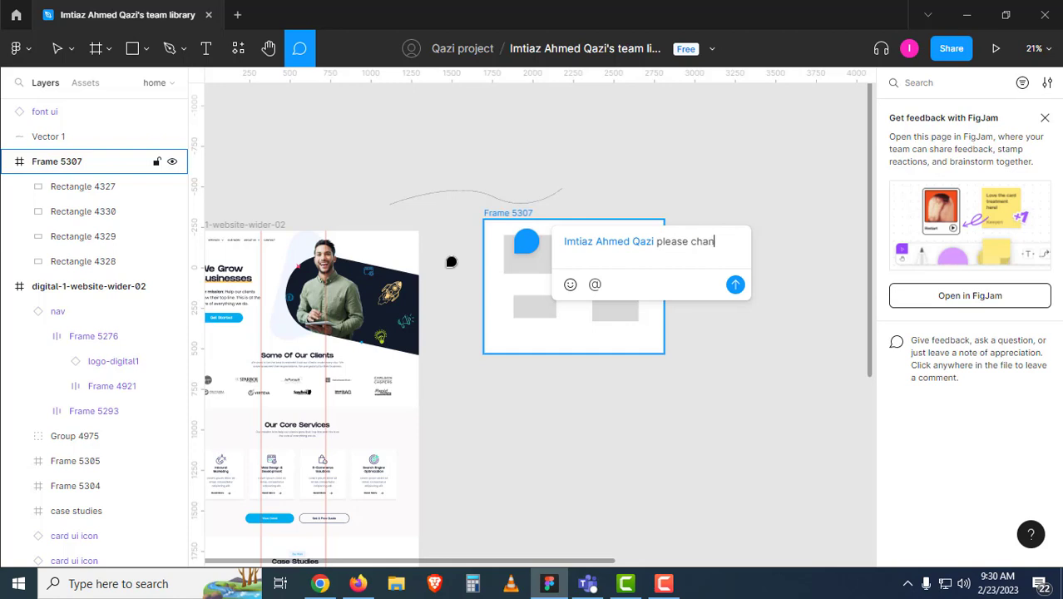
type("please change the co")
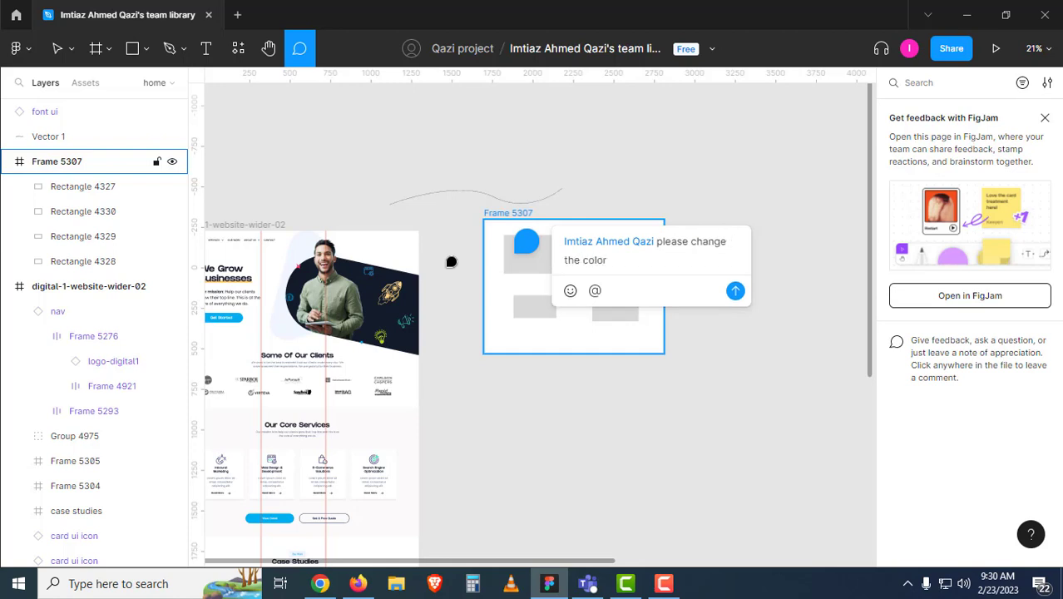
type("lor")
left_click(735, 290)
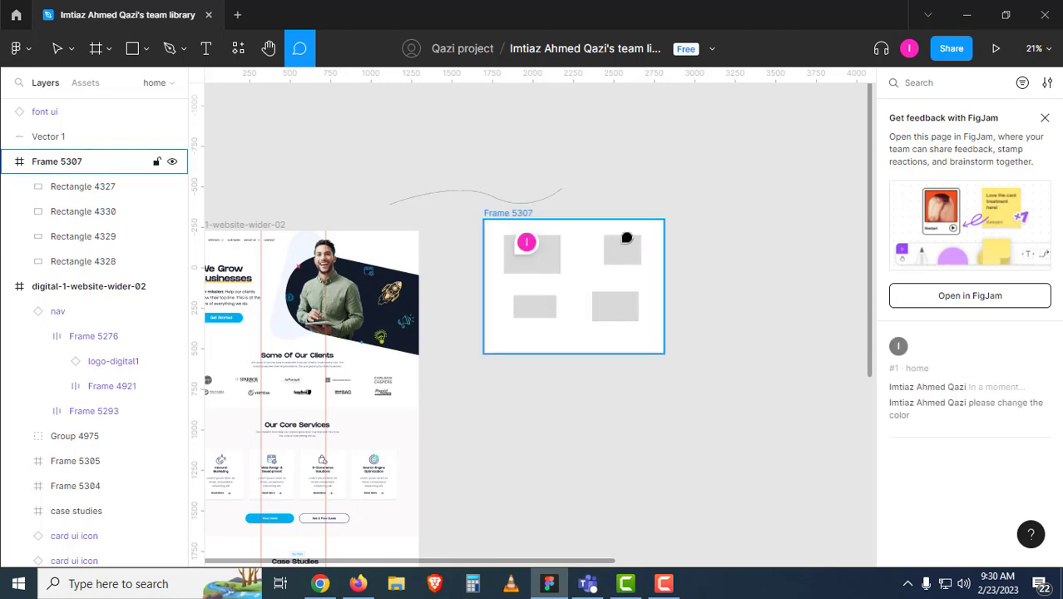
- Leave commenting mode, preview the posted comment on the canvas, and hide all comments
key("Escape")
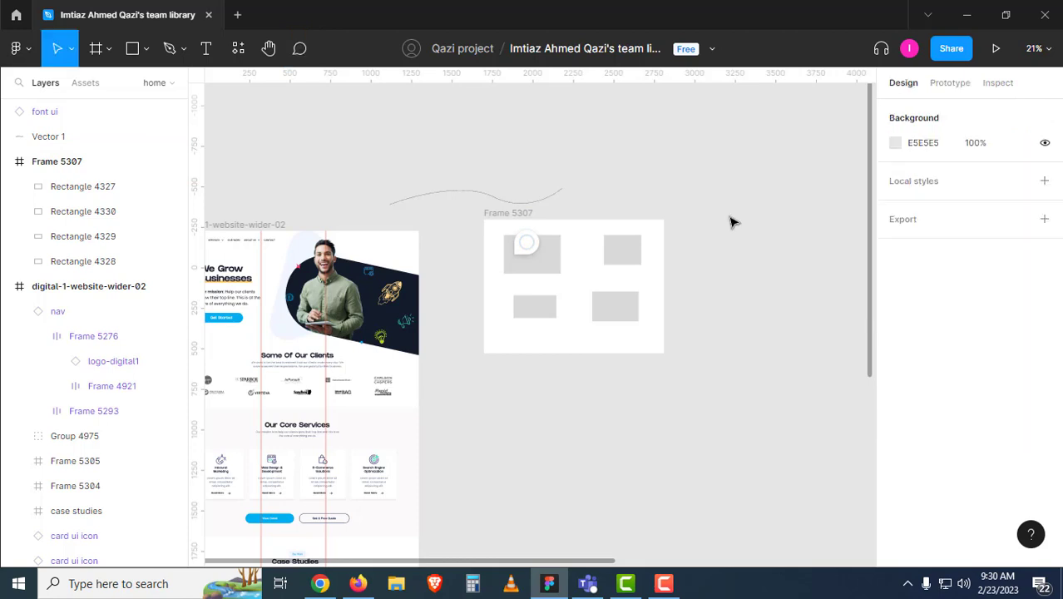
mouse_move(533, 257)
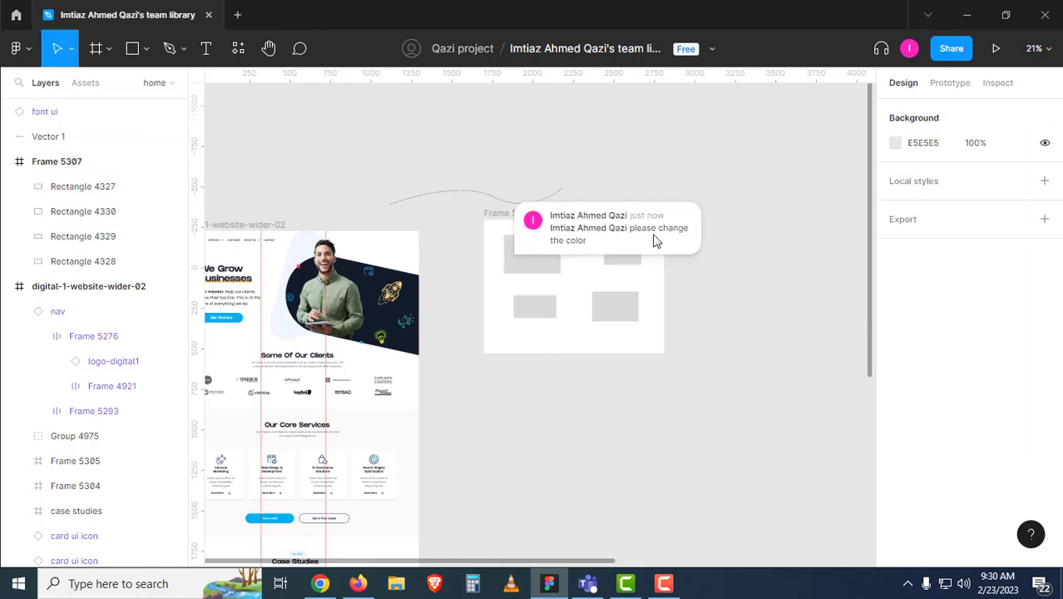
key("shift+c")
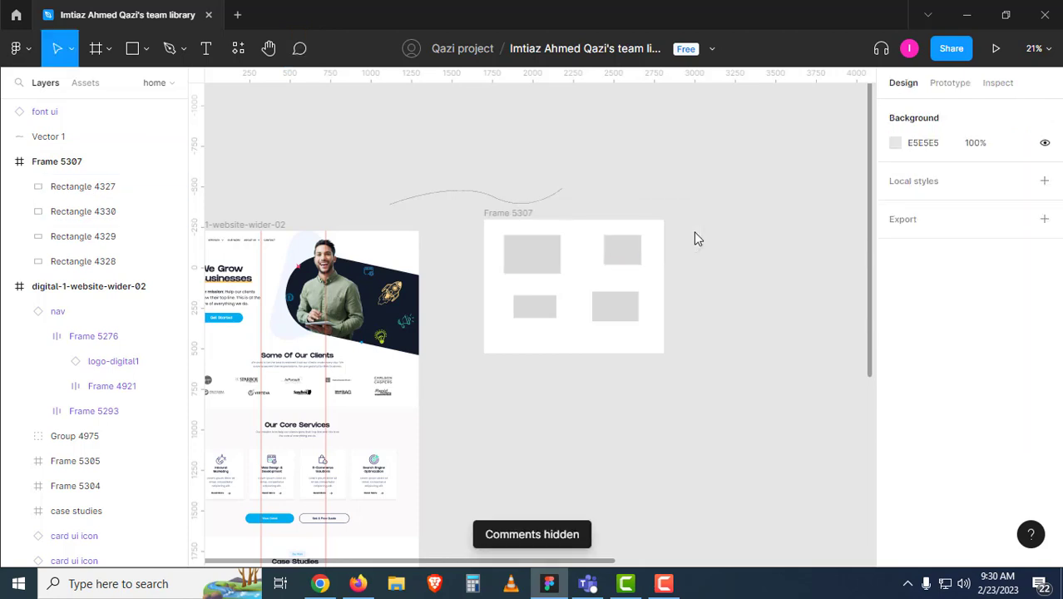
- Examine the website design's hero section up close, from the navigation and headline to the portrait and surrounding icons
scroll(543, 244, "left", 3)
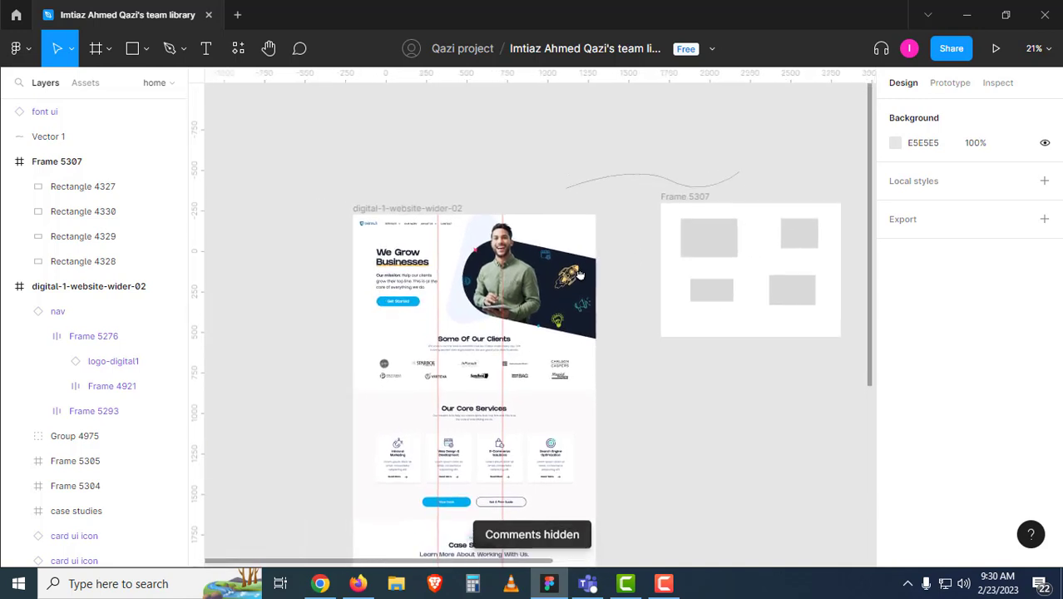
left_click_drag(580, 275, 674, 227)
left_click(571, 233)
left_click_drag(536, 176, 530, 245)
left_click_drag(588, 263, 612, 235)
left_click(528, 240)
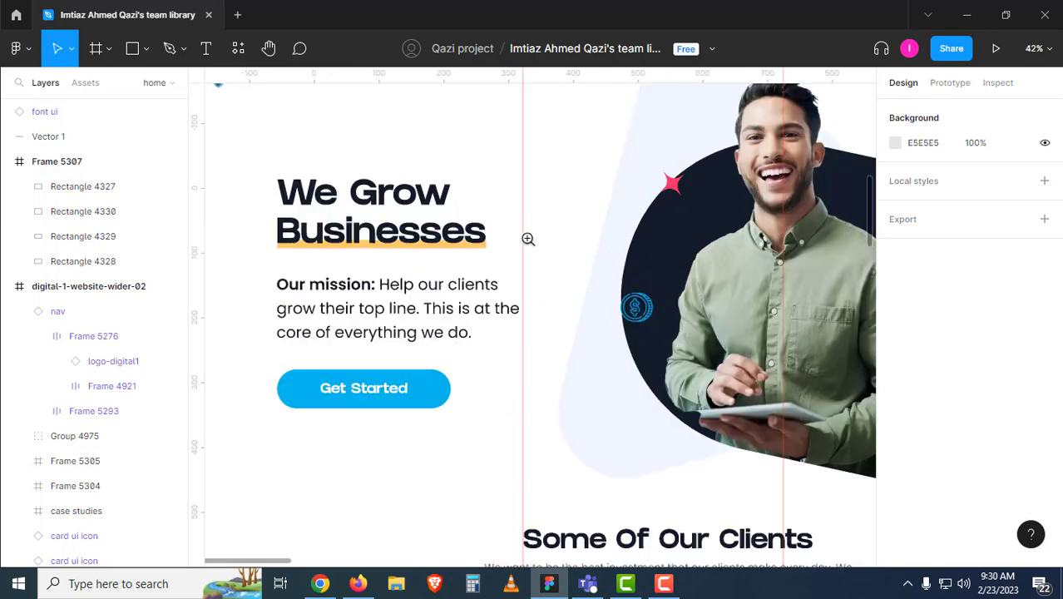
left_click_drag(492, 176, 461, 261)
left_click_drag(537, 262, 674, 246)
left_click_drag(471, 271, 426, 301)
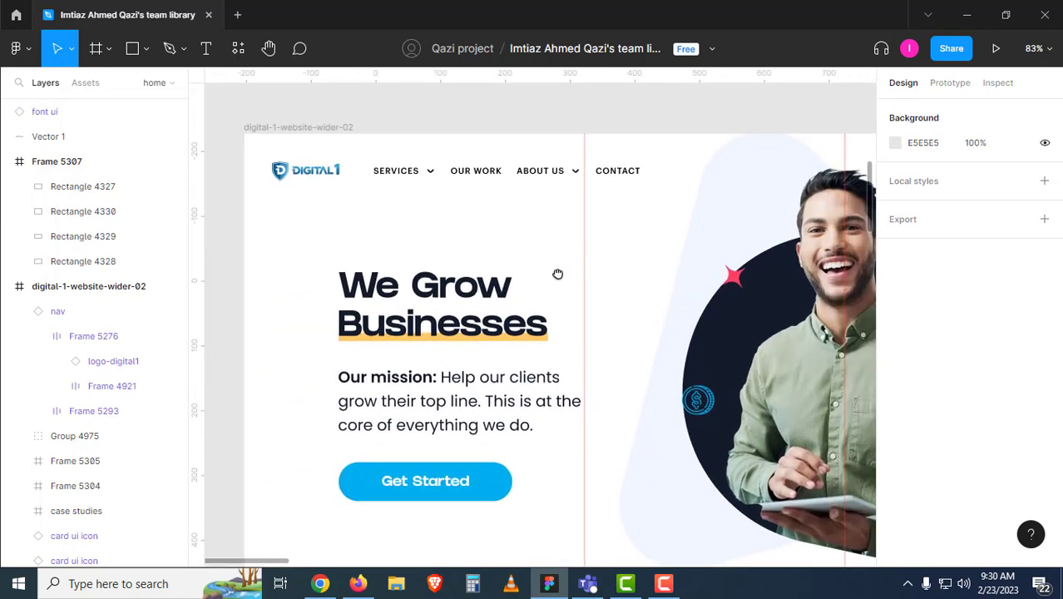
left_click_drag(561, 276, 494, 288)
mouse_move(626, 314)
left_mouse_down()
mouse_move(482, 276)
mouse_move(530, 288)
left_mouse_up()
left_click_drag(672, 322, 637, 268)
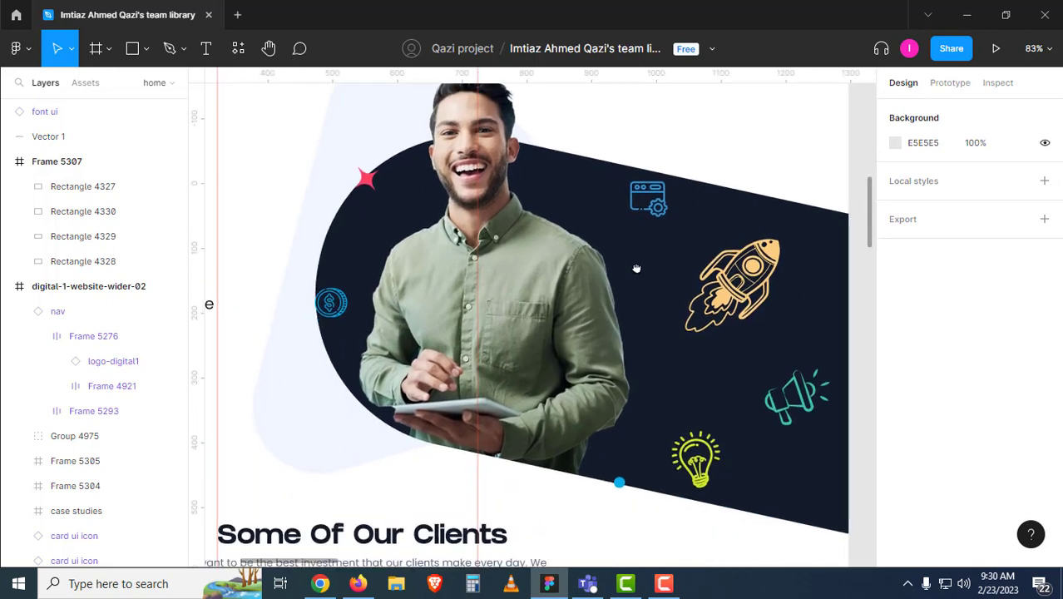
- Select the hero section's Get Started button and inspect its component and auto layout properties
left_click_drag(225, 318, 606, 340)
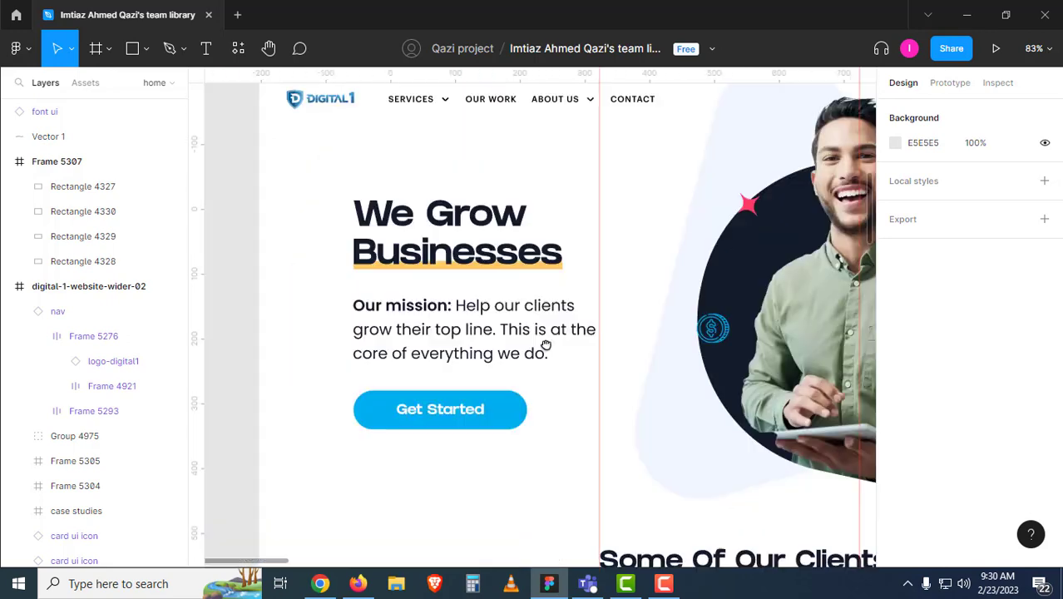
left_click(513, 308)
left_click(492, 420)
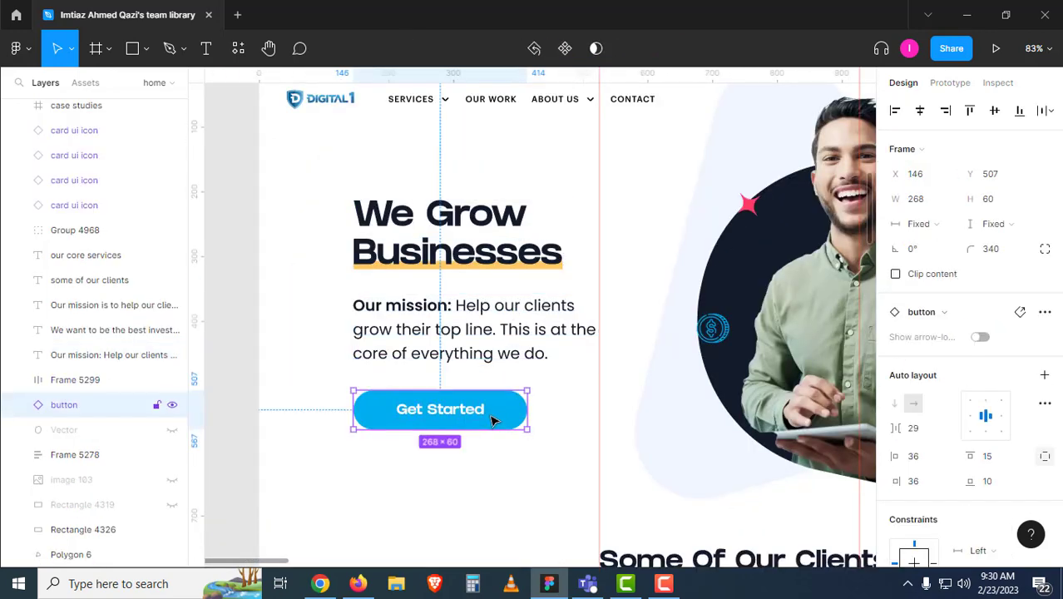
left_click_drag(678, 344, 787, 275)
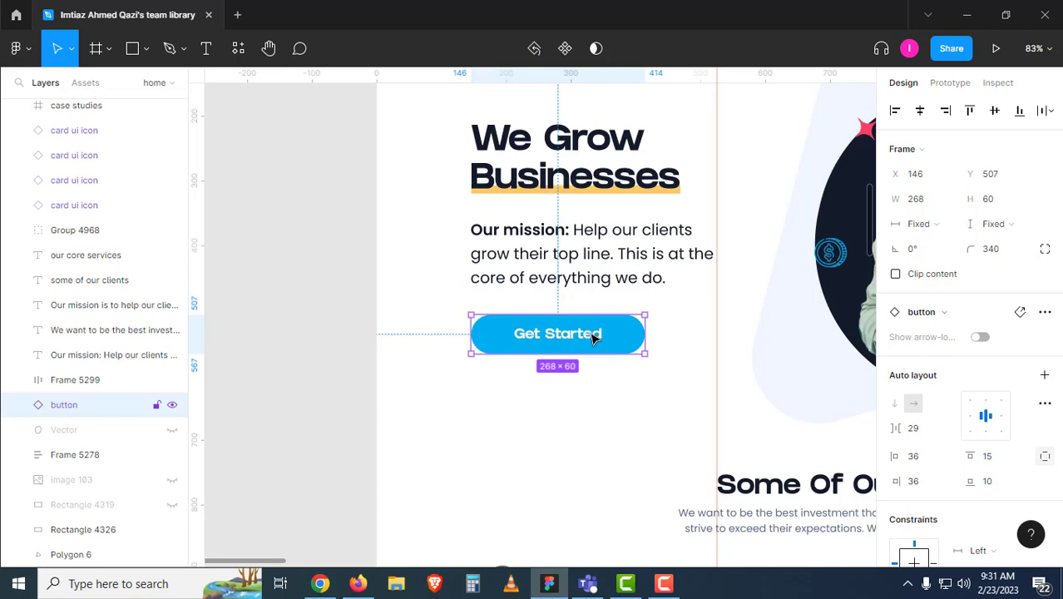
left_click_drag(668, 337, 556, 339)
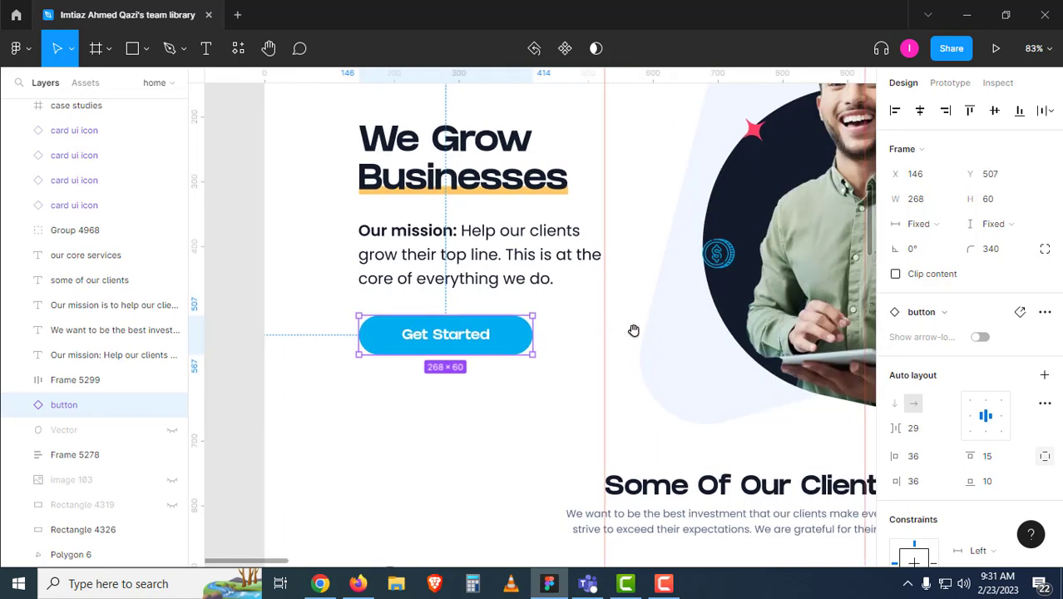
left_click(682, 327, "ctrl+alt")
- Look through the lower part of the website design, including the Case Studies section, the growth banner and the footer
left_click_drag(737, 363, 584, 310)
left_click_drag(614, 399, 624, 312)
mouse_move(604, 364)
left_mouse_down()
mouse_move(599, 267)
mouse_move(610, 367)
left_mouse_up()
scroll(610, 367, "down", 10)
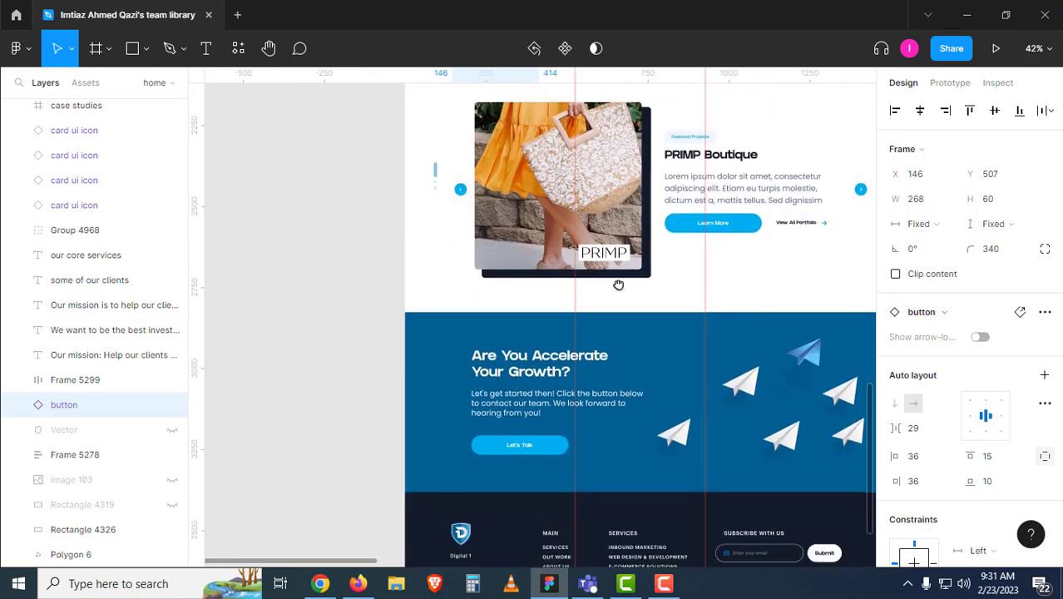
scroll(640, 289, "up", 10)
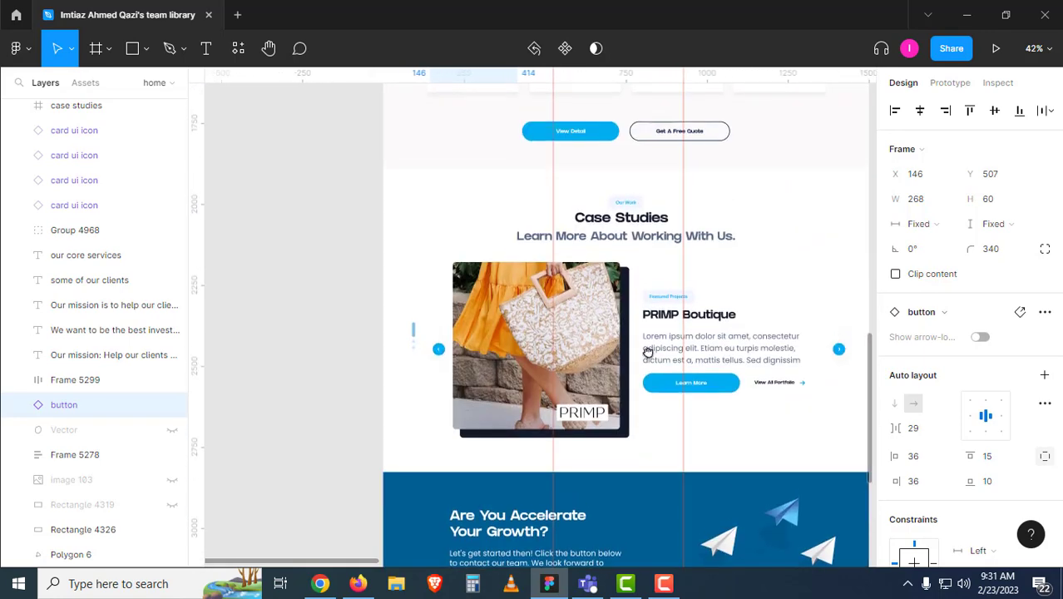
scroll(631, 405, "up", 2)
- Examine the Our Core Services section up close, selecting the E-Commerce Solutions card and the Search Engine Optimization card to inspect each
scroll(518, 382, "up", 5, "ctrl")
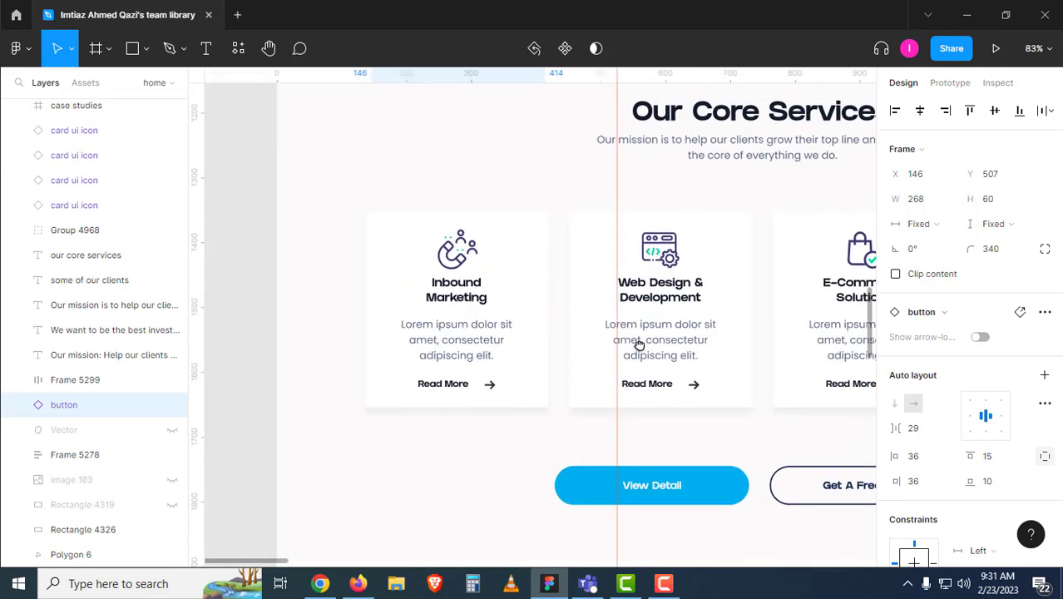
scroll(553, 316, "up", 1)
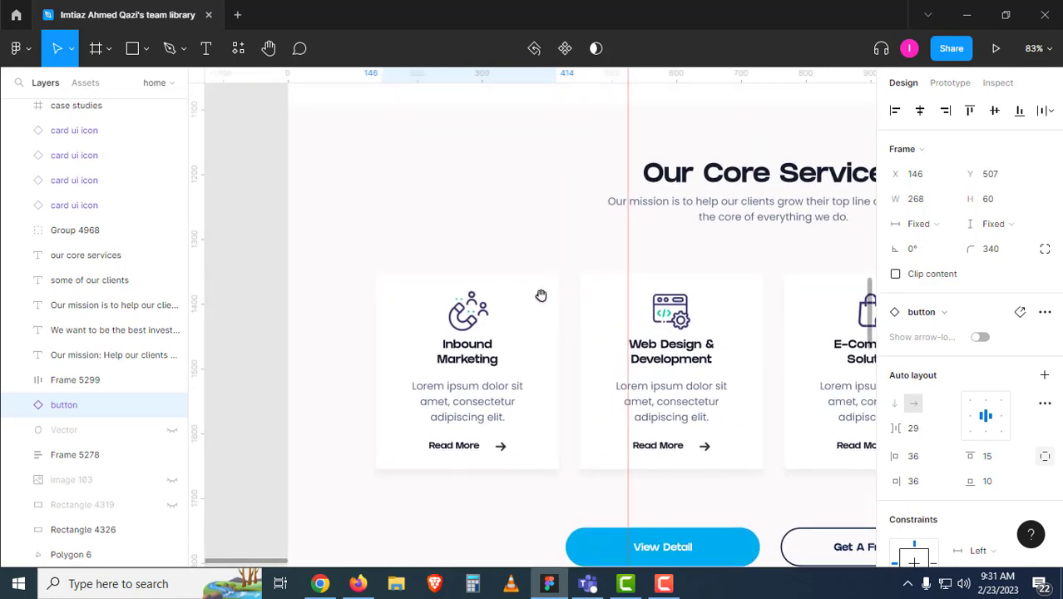
left_click_drag(619, 376, 524, 355)
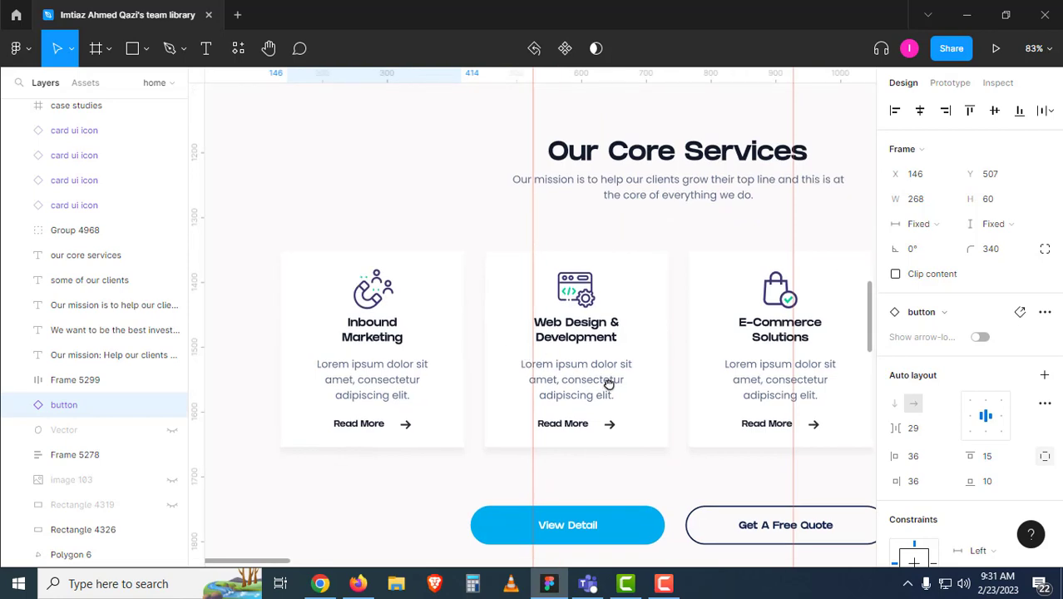
left_click_drag(609, 384, 560, 312)
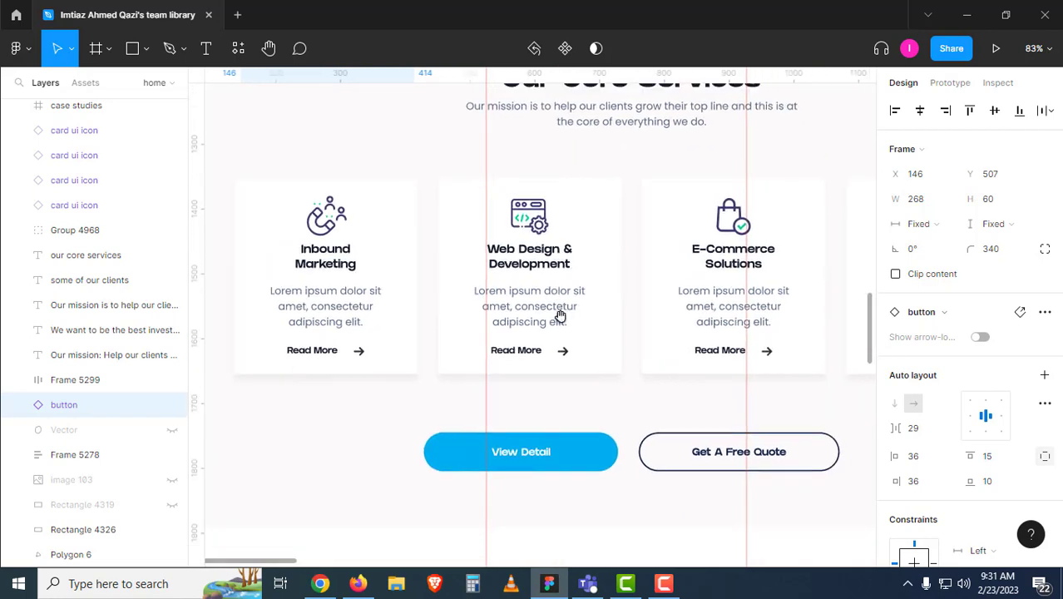
left_click(712, 319)
left_click_drag(709, 316, 620, 347)
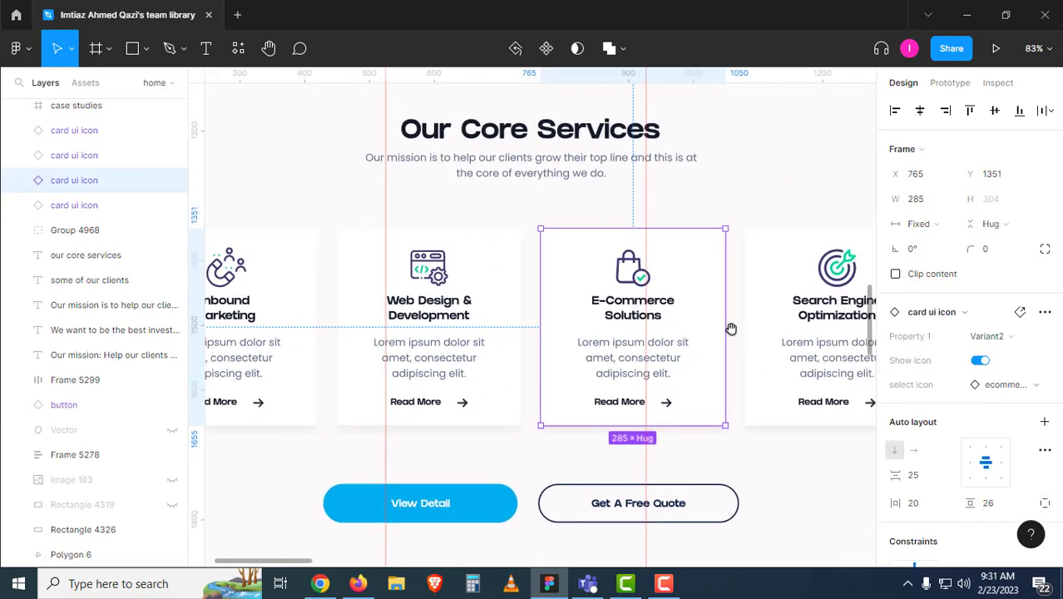
left_click_drag(730, 327, 721, 363)
left_click(715, 344)
left_click_drag(618, 296, 700, 404)
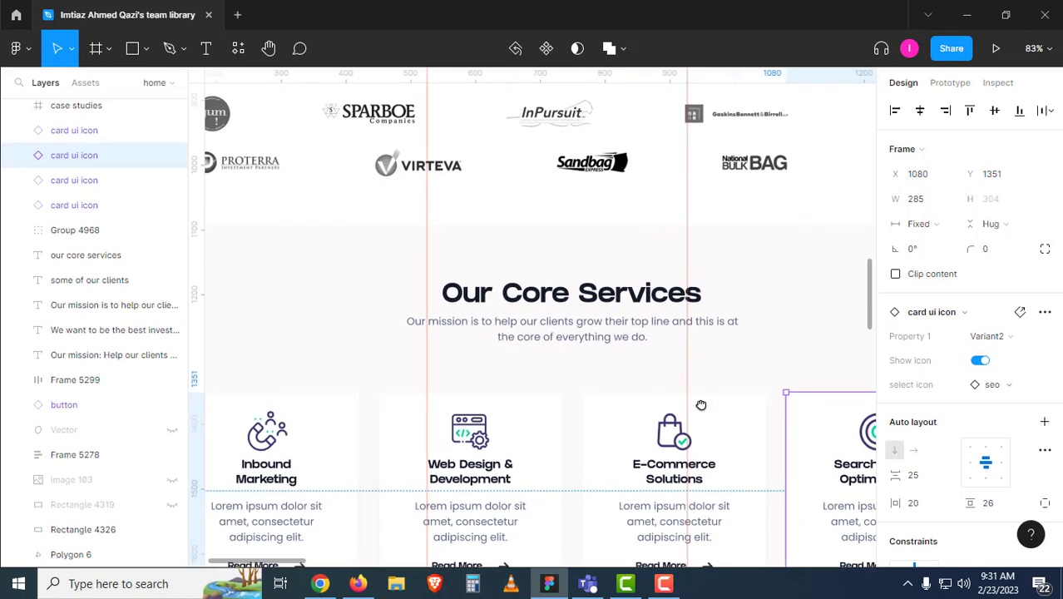
- Review the top of the website design as an overview, from the hero section to the client logos
scroll(633, 274, "down", 3)
left_click_drag(501, 297, 545, 282)
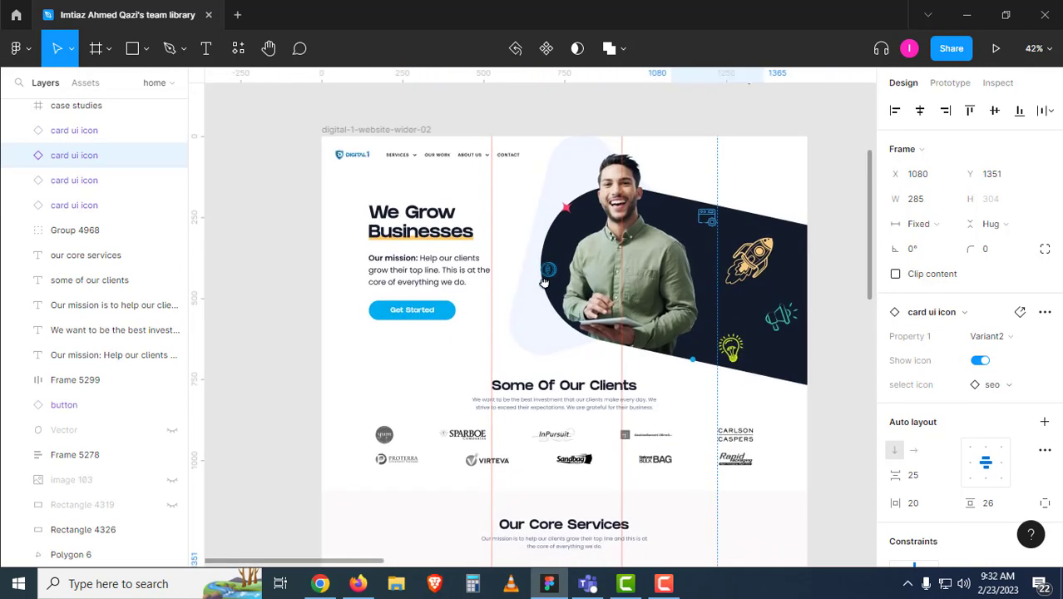
left_click_drag(422, 361, 409, 321)
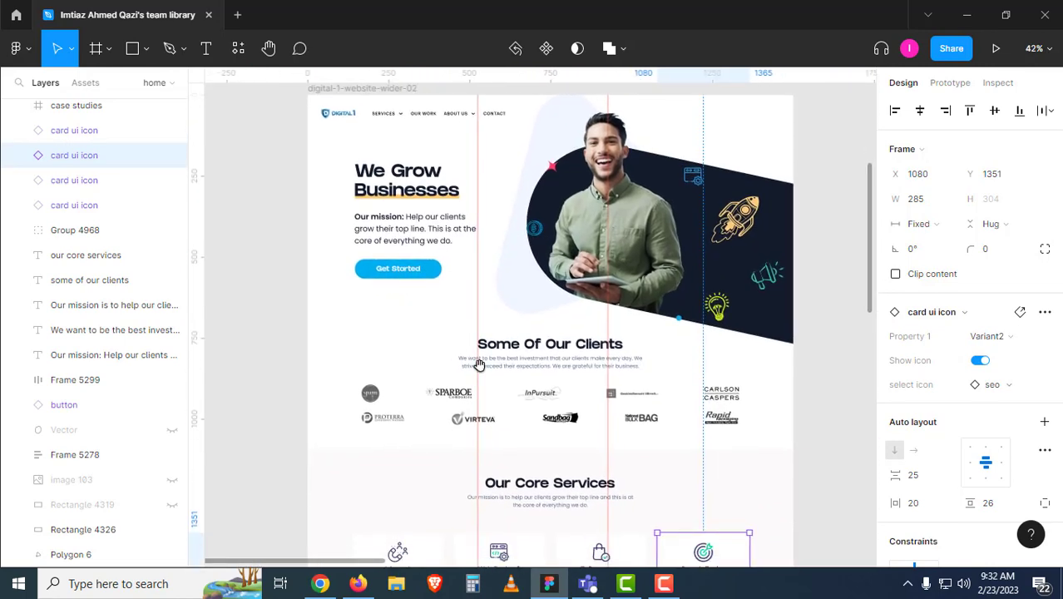
scroll(429, 282, "up", 2)
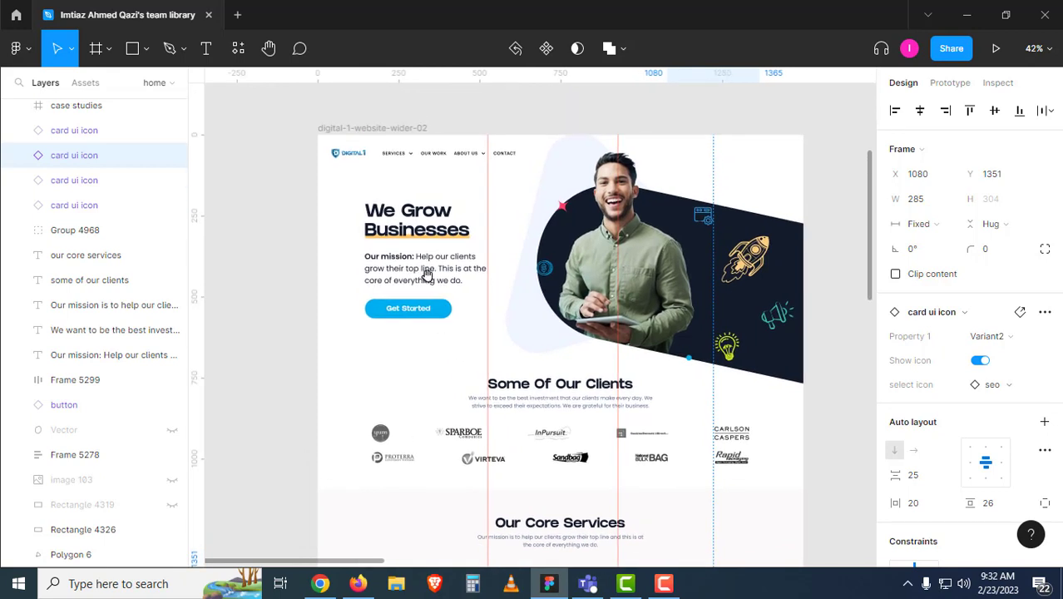